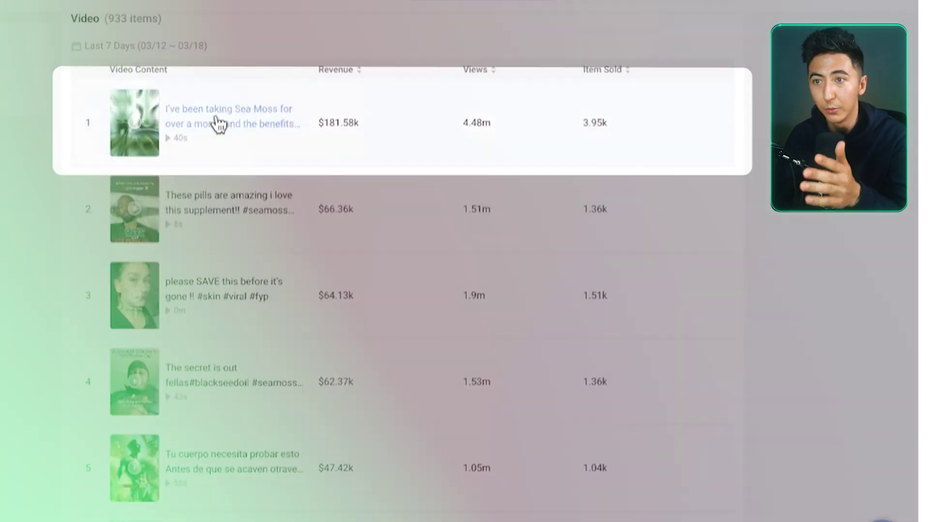
Examine the top-revenue sea moss video and the other videos on its creator's TikTok profile
click(218, 121)
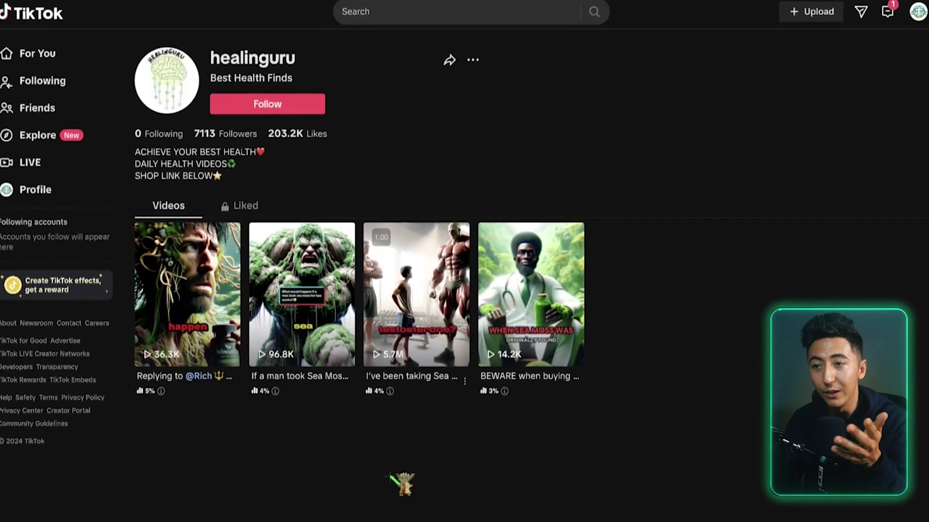
click(531, 295)
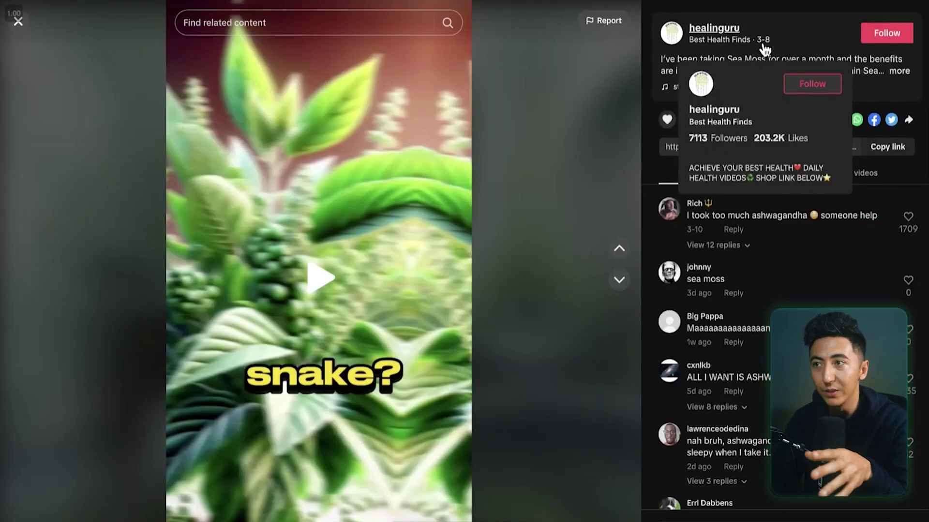
click(18, 21)
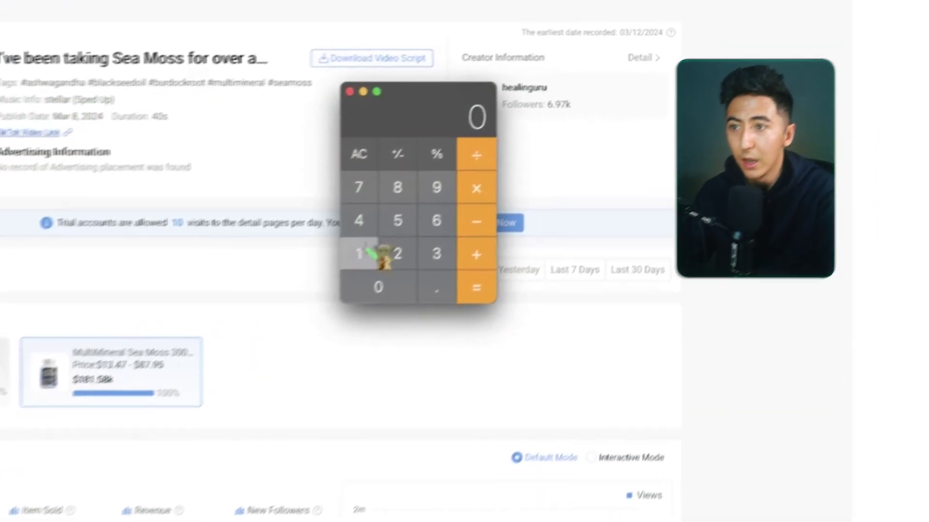
Calculate a multiplication of the video's 181000 revenue on the calculator
click(360, 253)
click(397, 187)
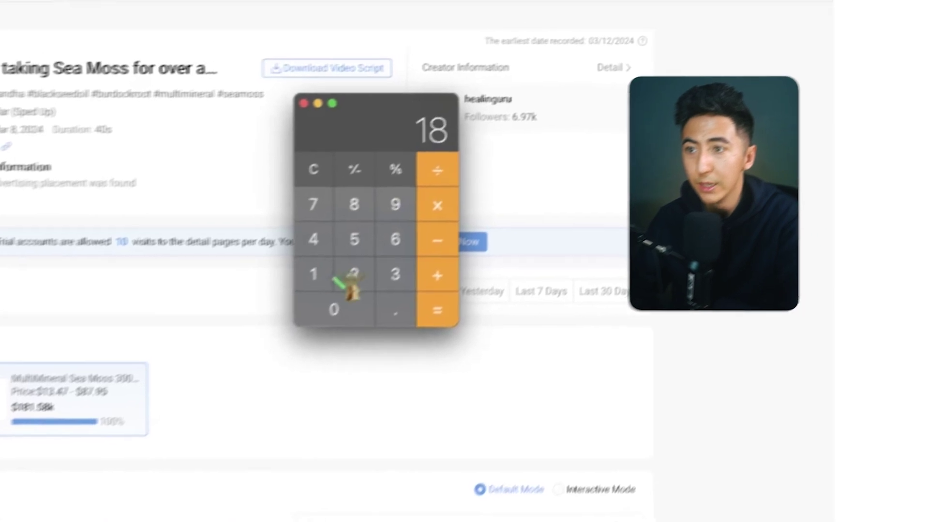
click(361, 254)
double_click(382, 291)
click(382, 291)
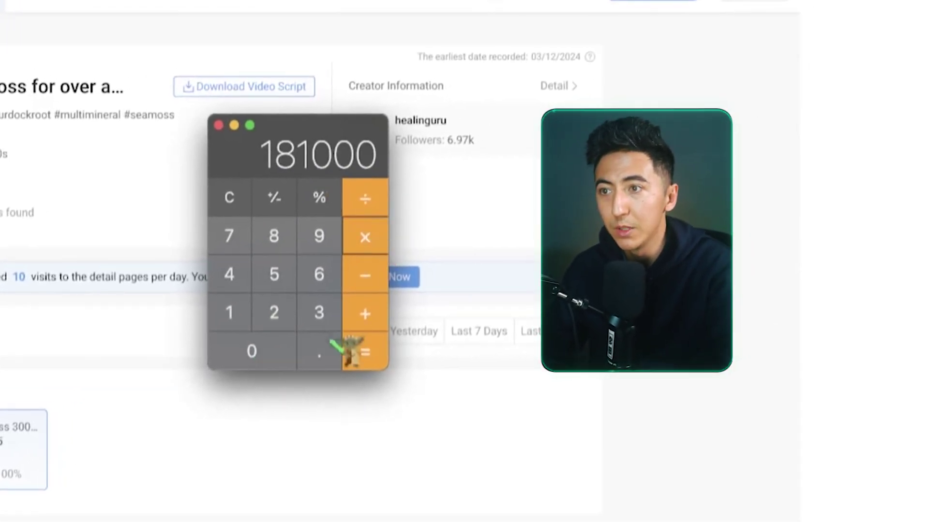
click(274, 275)
click(365, 351)
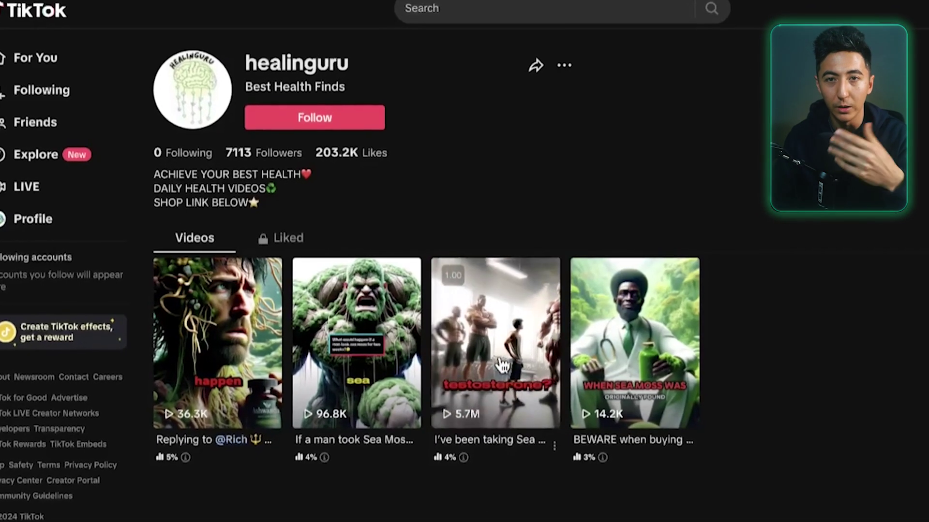
Copy the link of the creator's "I've been taking Sea Moss" video, generate its transcript in TokScript and copy the transcript
click(502, 365)
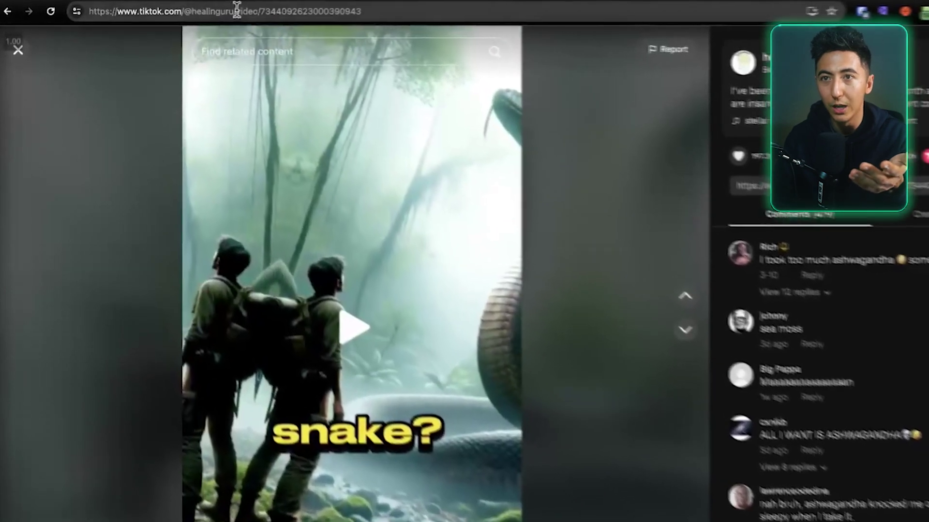
click(218, 11)
key(ctrl+c)
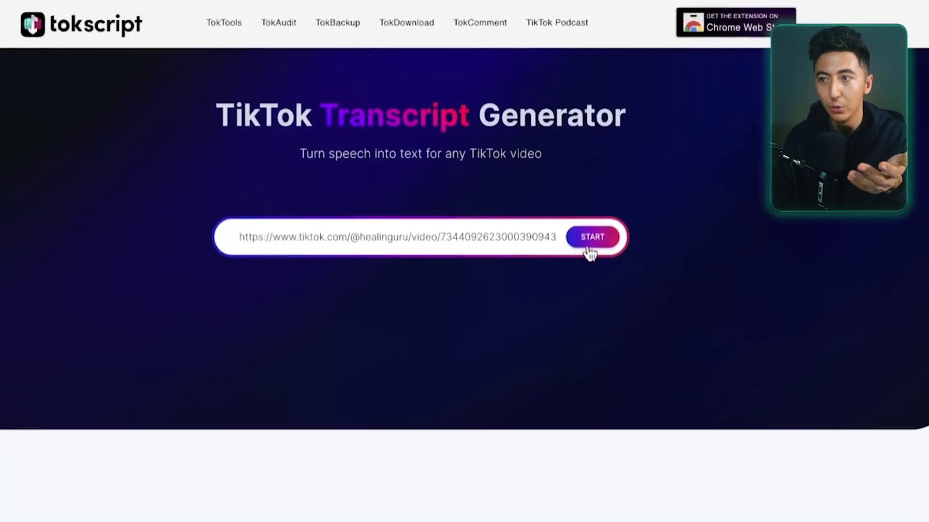
click(585, 250)
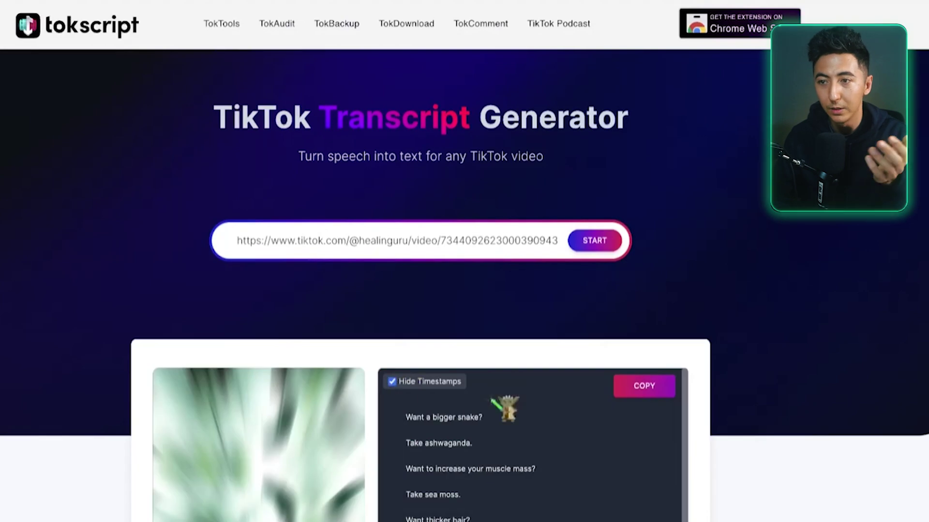
click(627, 390)
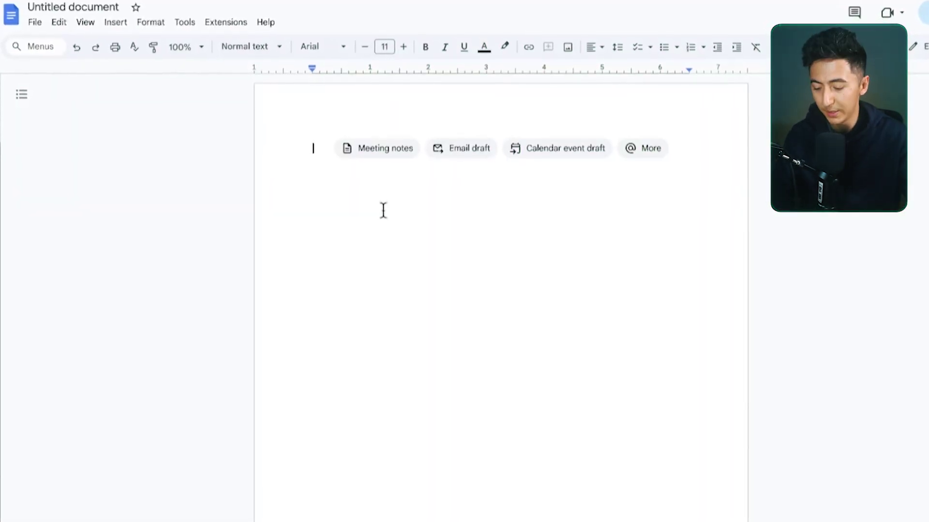
Paste the video transcript into the blank Google Docs document under the heading "Original:"
key(ctrl+v)
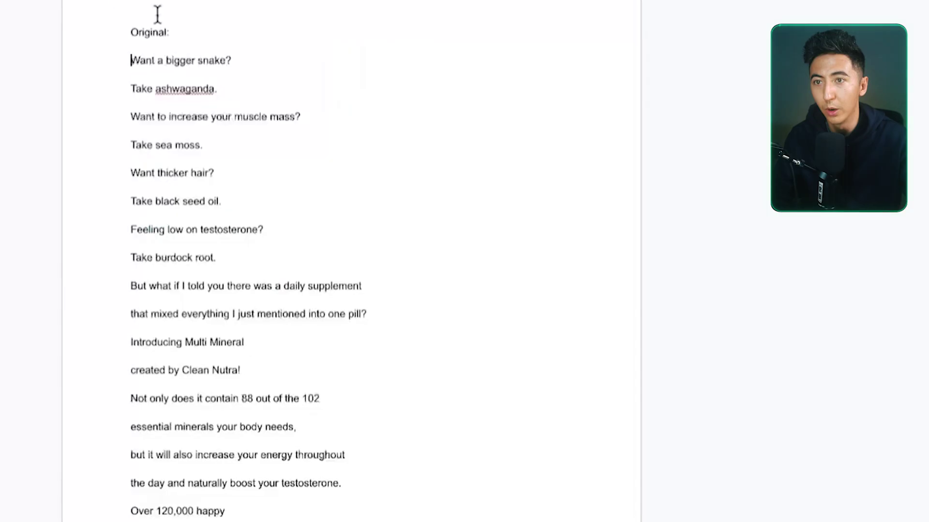
key(ctrl+v)
key(Return)
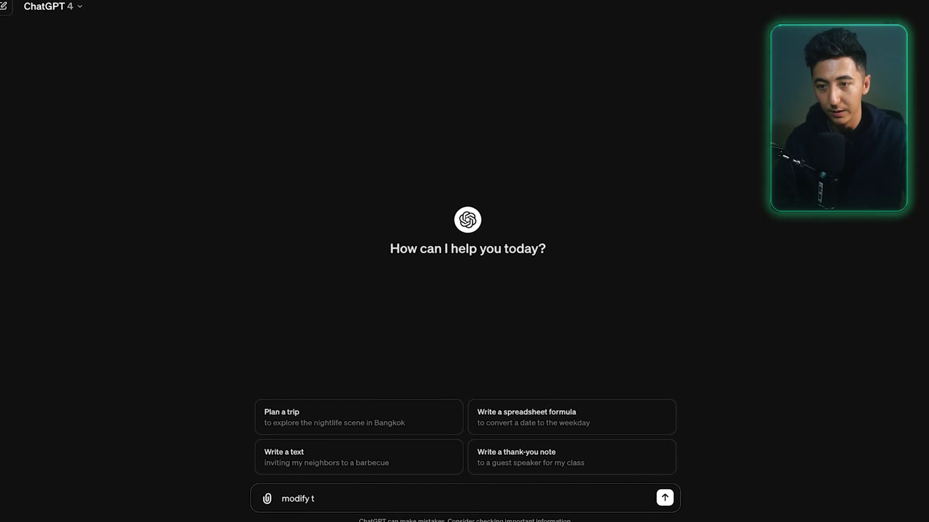
Ask ChatGPT to slightly modify the transcript while keeping its format, and select the rewritten script in the reply
text(format but sluightly)
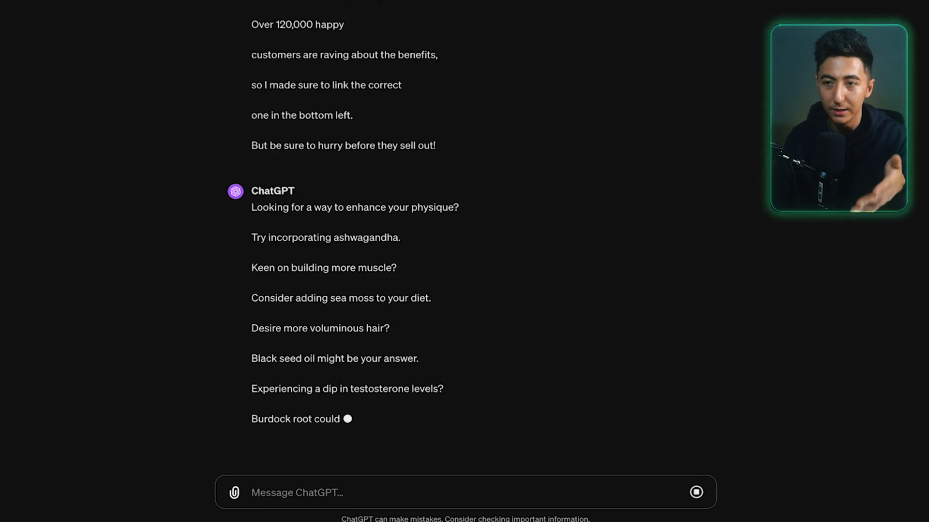
drag(436, 455, 267, 191)
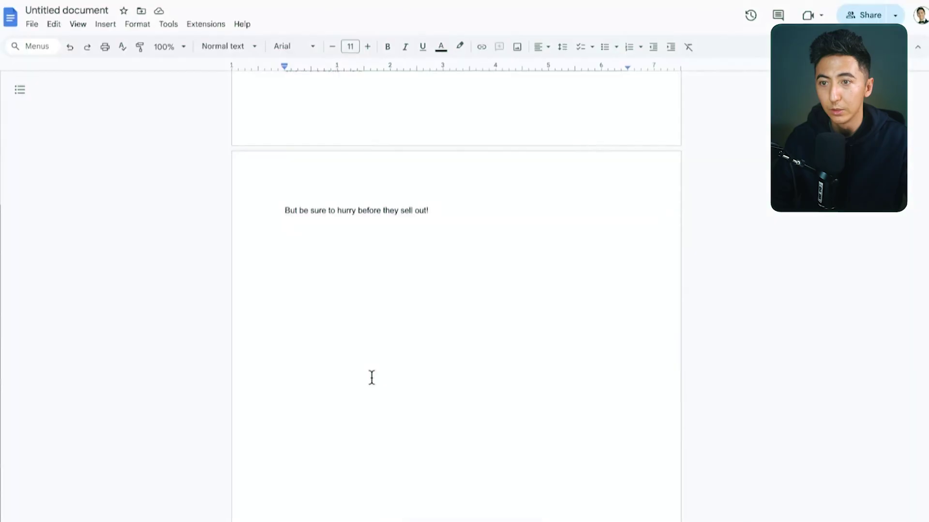
Add the heading "UPDATED" below the original script in Google Docs and paste the rewritten script under it
click(368, 372)
text(UPDATED)
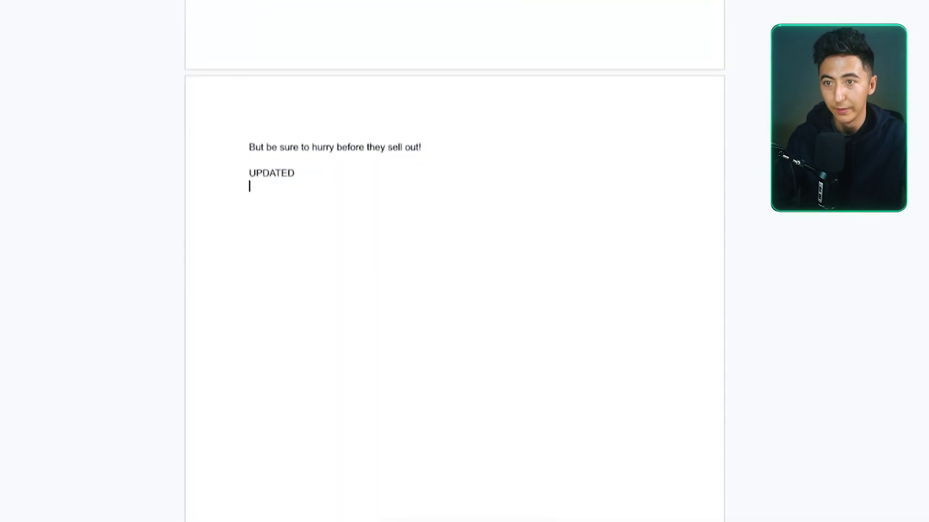
text(Looking for a way to enhance your physique? Try incorporating ashwagandha. Keen on building more muscle? Consider adding sea moss to your diet. Desire more voluminous hair? Black seed oil might be your answer. Experiencing a dip in testosterone levels? Burdock root could provide a natural boost. But imagine if there was one supplement that combined all of these benefits into a single capsule? Introducing Total Mineral Magic from Pure Nutra Solutions! This powerhouse supplement boasts 88 of the 102 critical minerals required by your body, promising not only to elevate your daily energy but also to naturally enhance your testosterone levels. With over 120,000 satisfied customers singing its praises, I've ensured the correct link is placed in the lower left corner. Act fast to secure your supply before it runs out!)
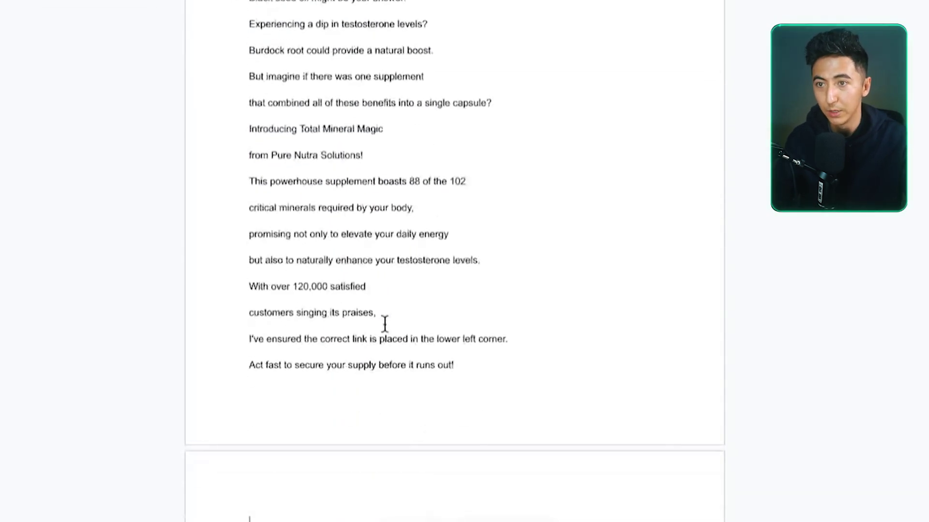
Reword the updated script's opening question, replacing "Looking for a way to" with wording that starts with "Want"
scroll(378, 319, up, 15)
scroll(385, 203, down, 15)
scroll(394, 229, up, 4)
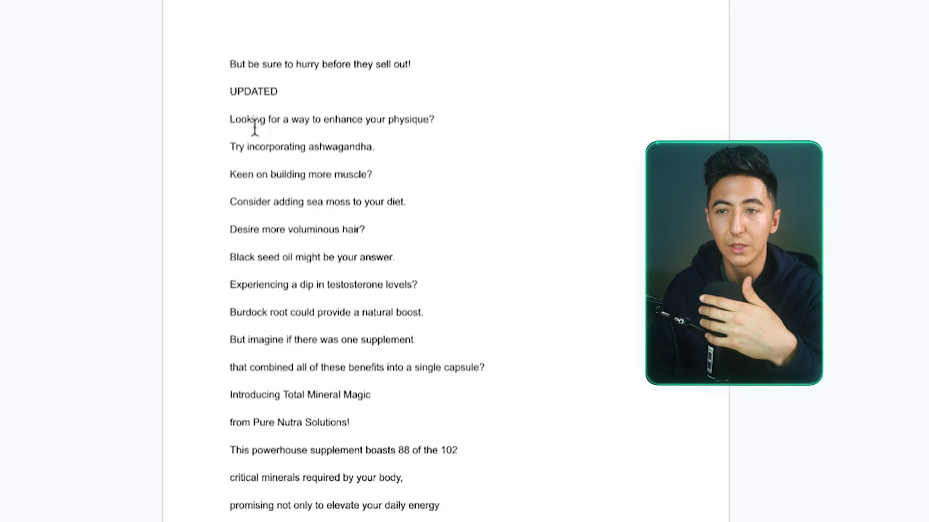
drag(327, 123, 239, 121)
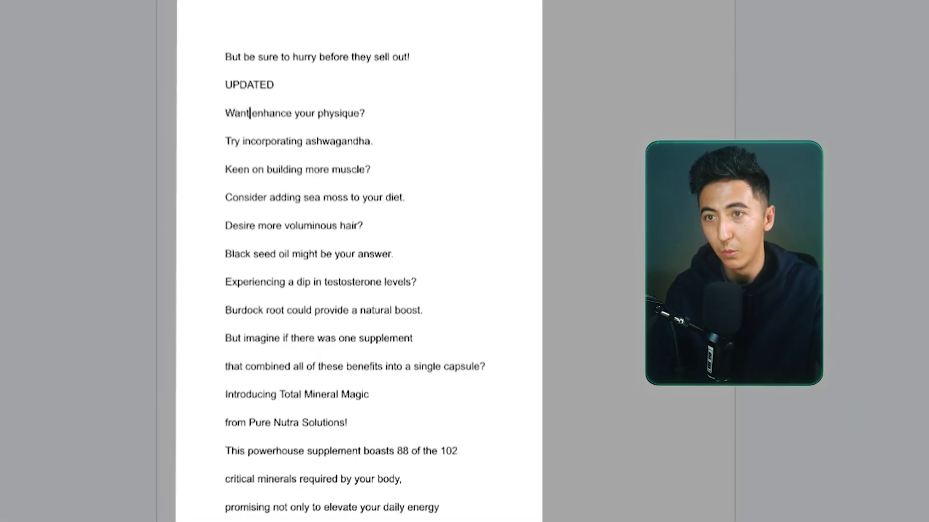
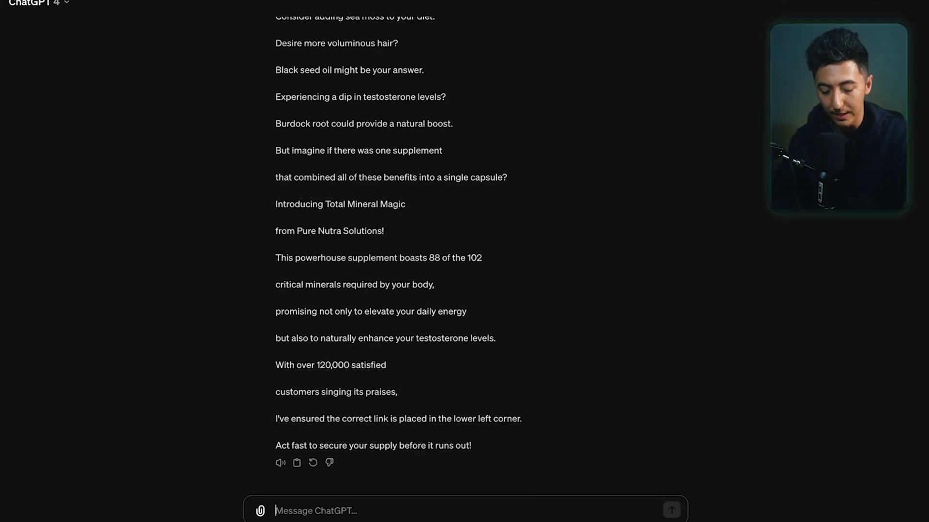
Ask ChatGPT to give an image prompt for the script
text(image prompt)
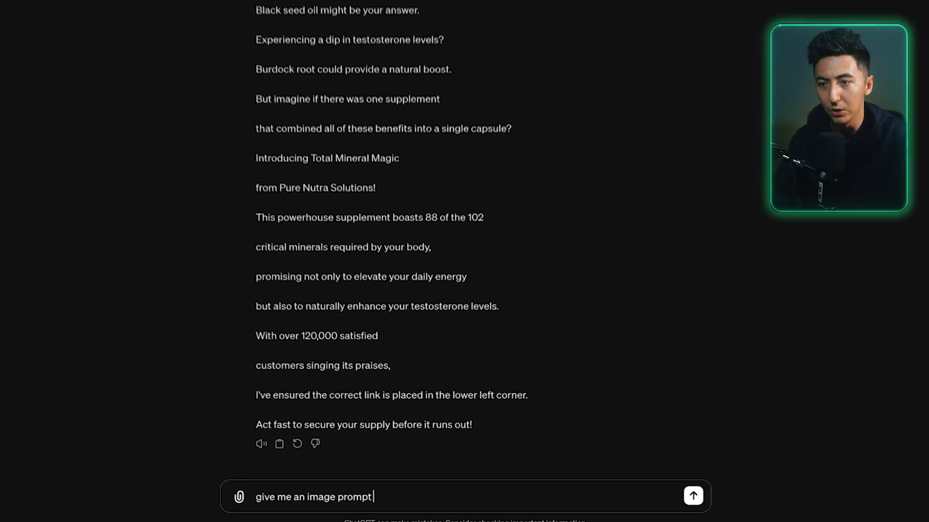
text(cript.)
key(Return)
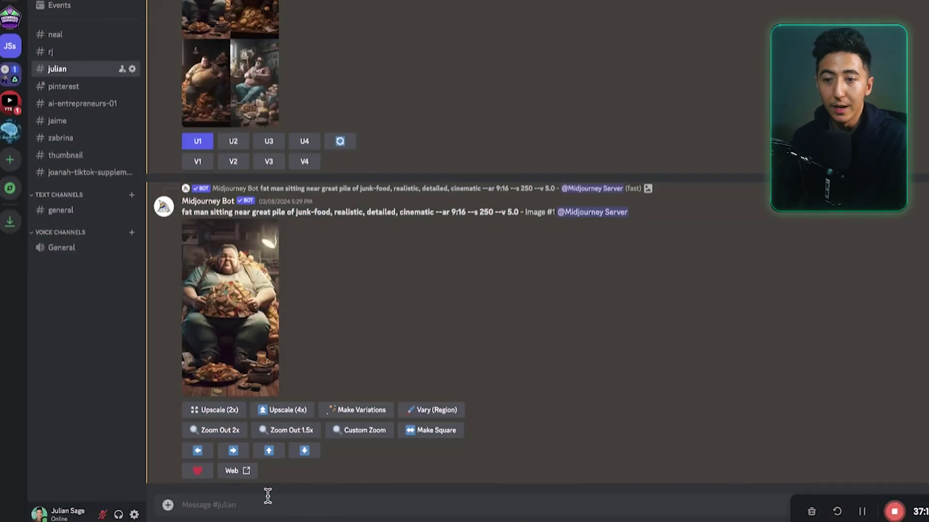
Submit a Midjourney imagine prompt in Discord for "a 3d ultra high resolution image of" the pasted mirror scene, with aspect ratio 9:16
text(/)
key(Return)
text(create)
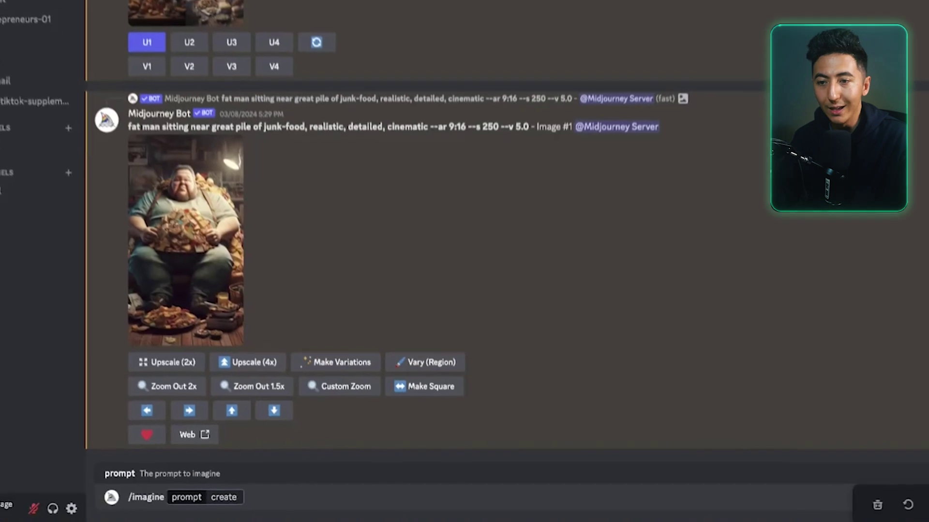
text( a 3d ultra high resolution image of)
key(ctrl+v)
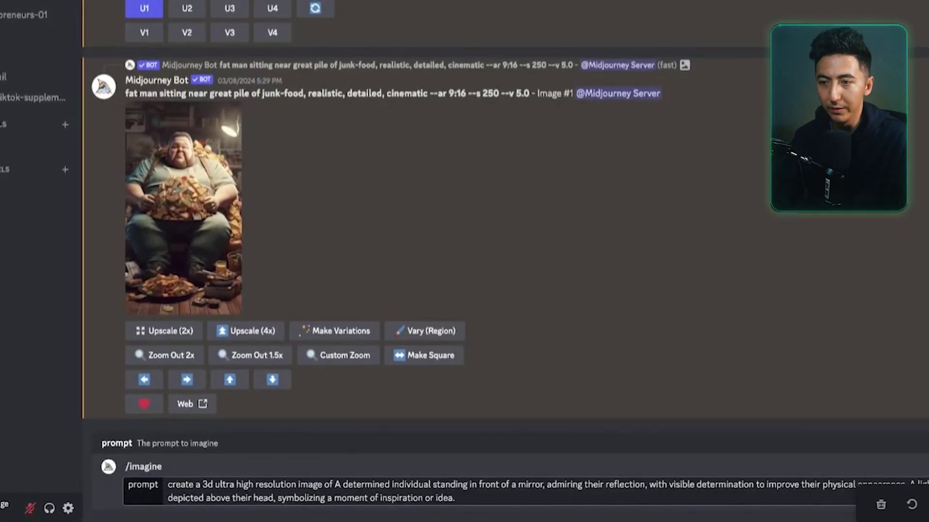
text(--ar)
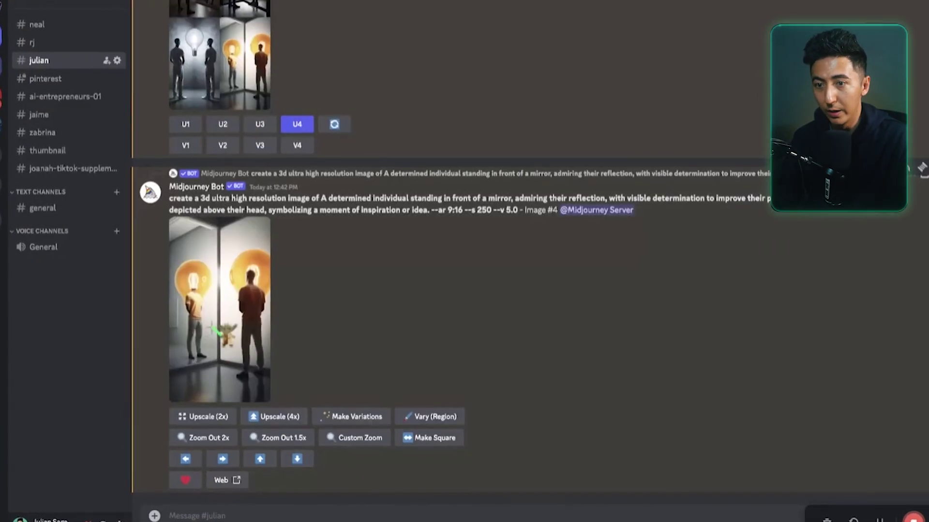
Open the generated light-bulb mirror image at full size and save it to the computer
click(216, 332)
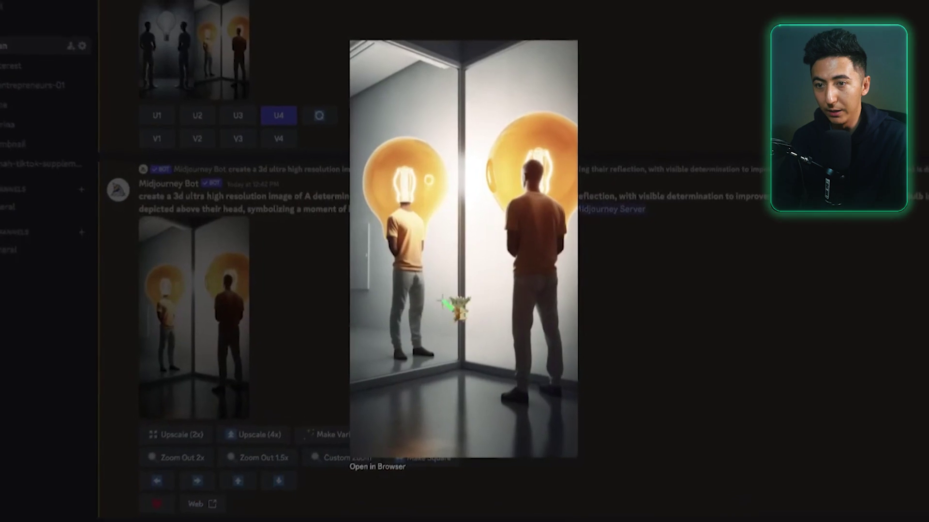
right_click(456, 237)
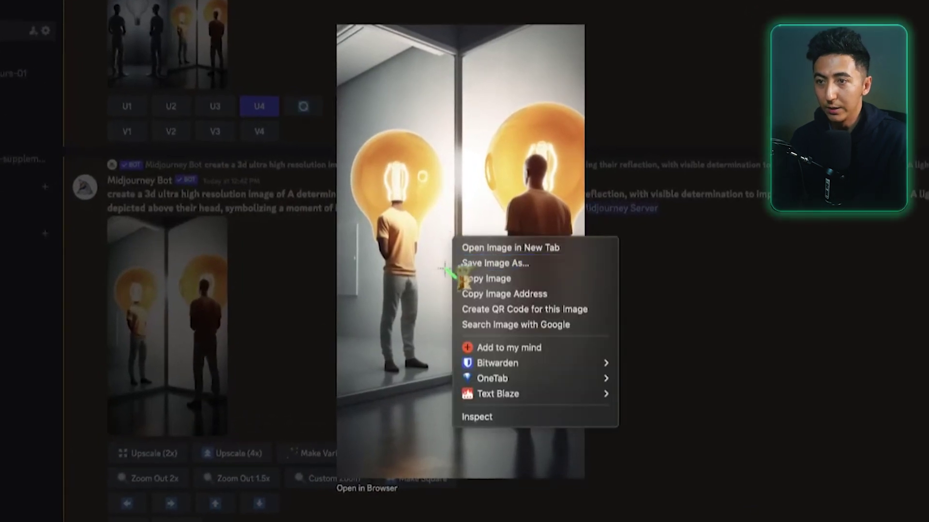
click(497, 264)
click(569, 259)
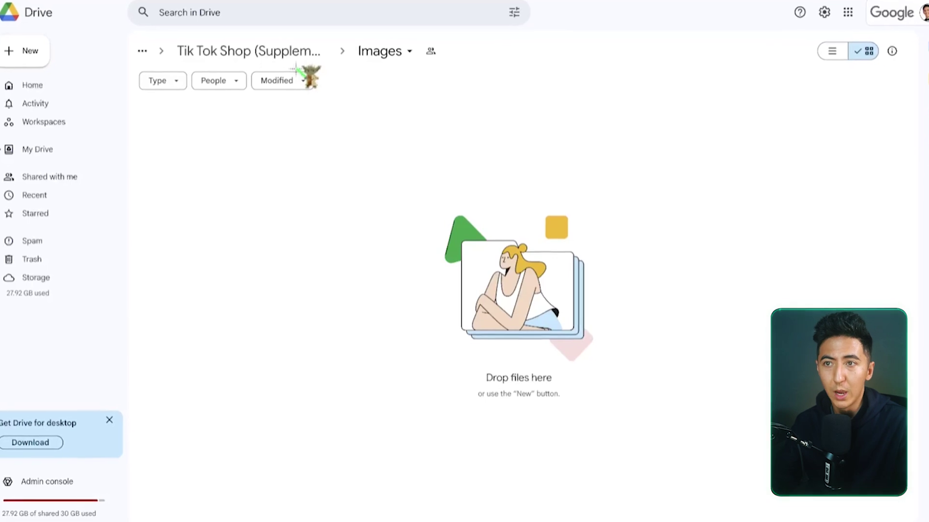
Upload the saved light-bulb mirror image to the Images folder of the TikTok Shop supplement folder in Google Drive
click(410, 58)
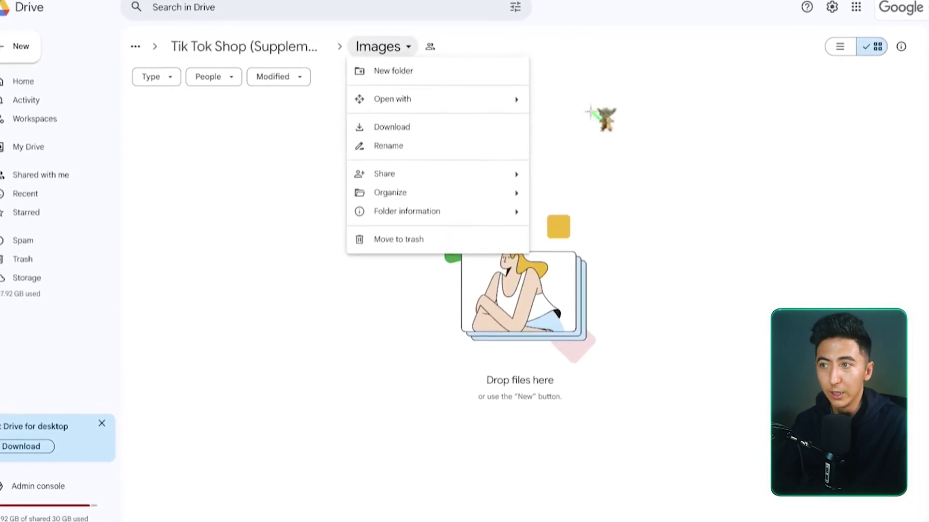
click(663, 121)
key(super+Tab)
drag(544, 232, 349, 234)
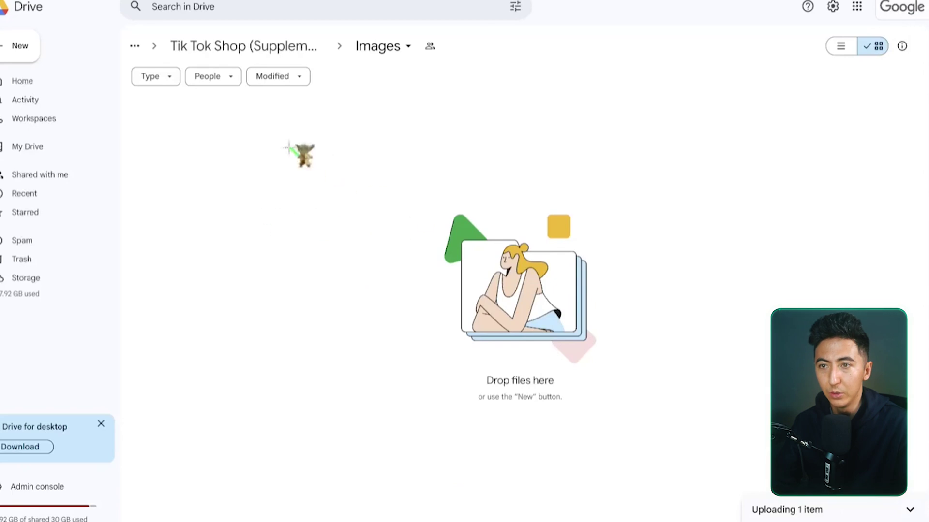
click(174, 203)
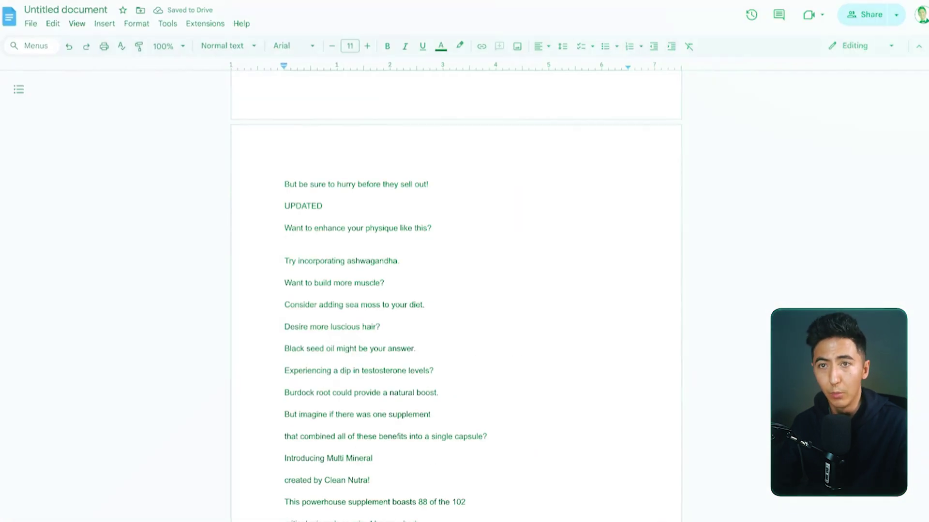
Insert the light-bulb mirror image from Drive into the document below "Want to enhance your physique like this?"
click(98, 20)
mouse_move(114, 41)
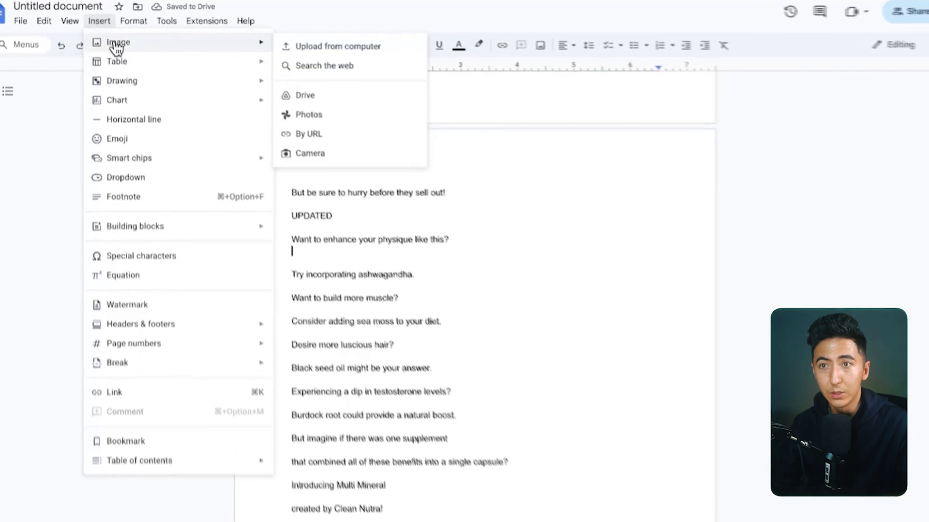
click(360, 118)
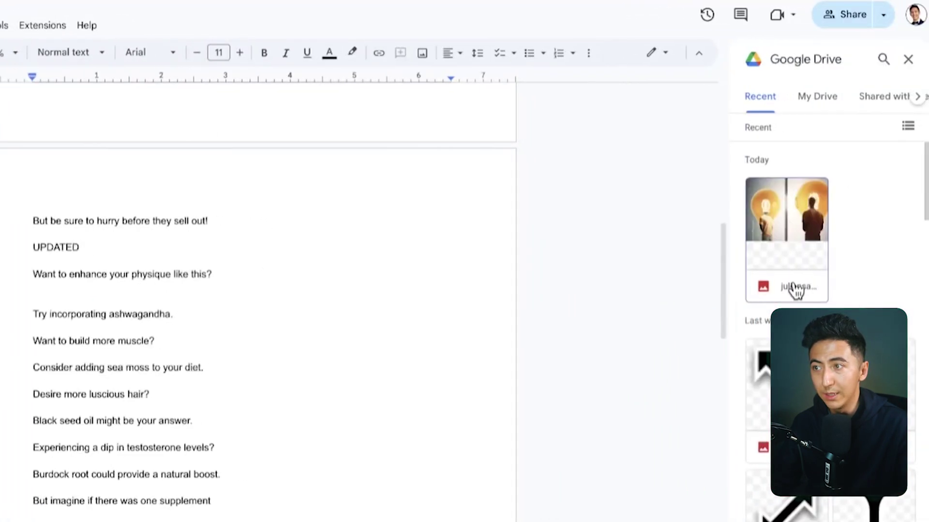
click(796, 290)
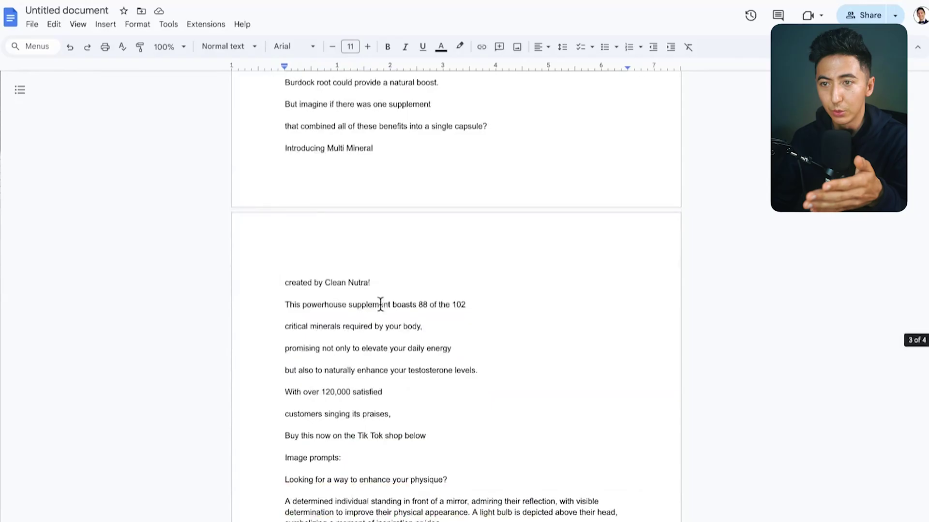
Copy the ashwagandha field description from the document and submit it in Discord as a "3d ultra high resoltution image" Midjourney prompt with --ar 9:16
scroll(380, 304, down, 7)
key(Return)
triple_click(358, 223)
key(ctrl+c)
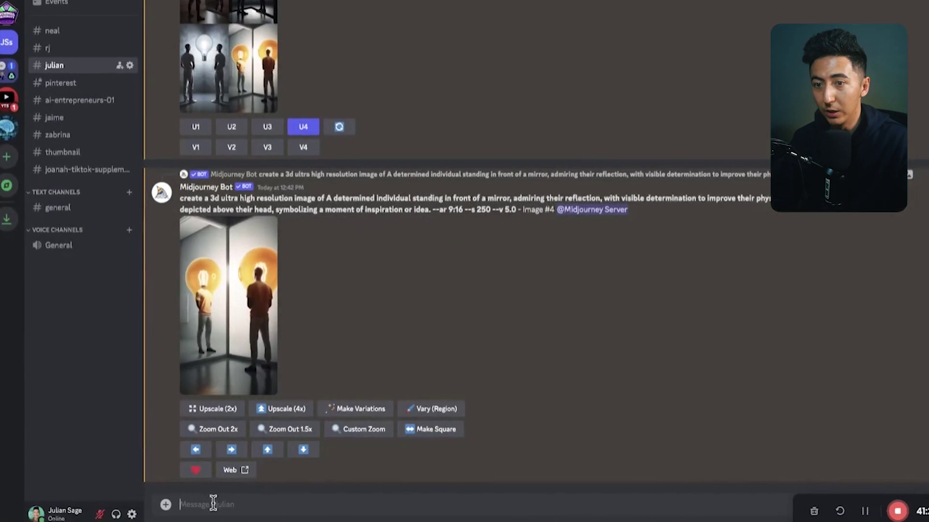
text(/i)
key(Tab)
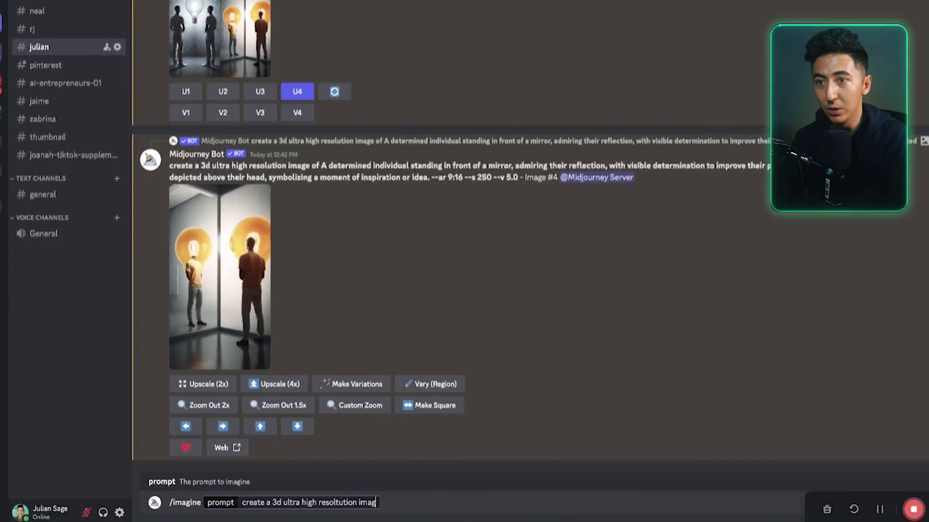
text(create a 3d ultra high resoltution image of)
key(ctrl+v)
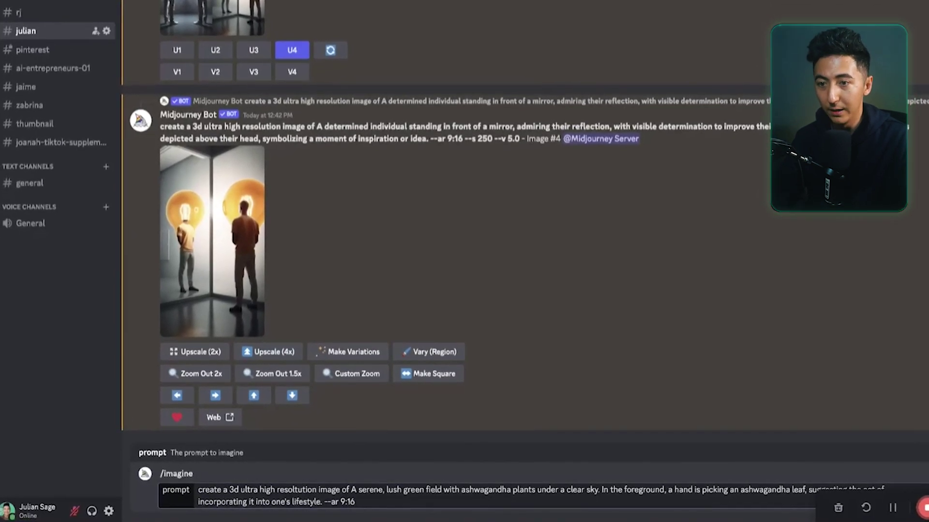
key(Return)
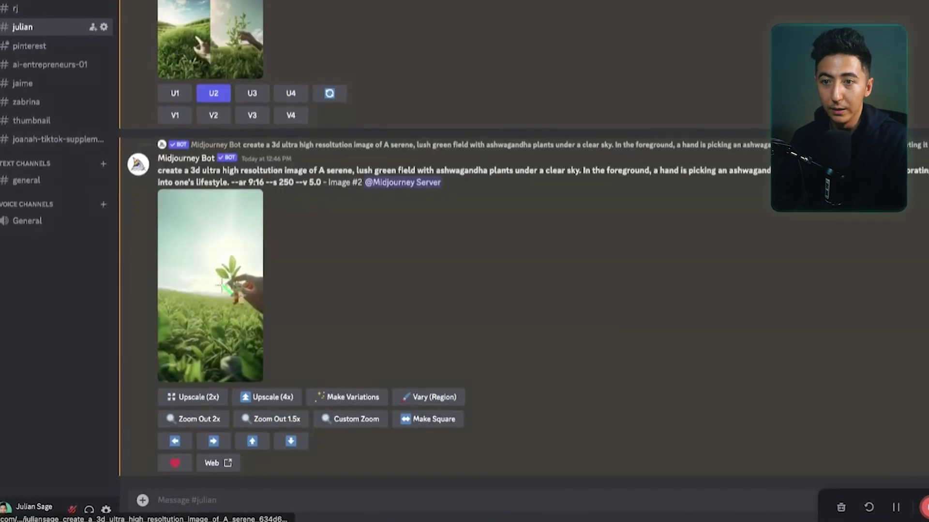
Open the upscaled image of the hand picking an ashwagandha plant at full size and save it
click(208, 281)
right_click(537, 240)
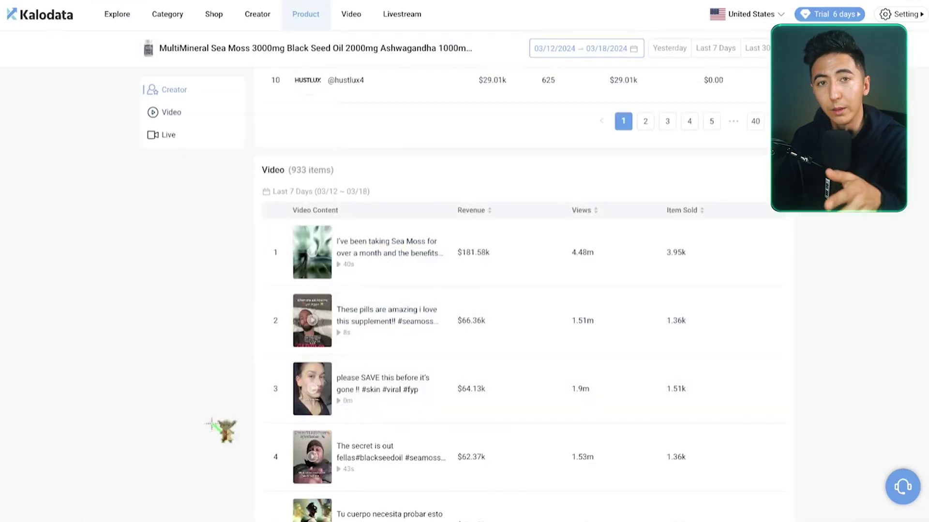
Browse the MultiMineral Sea Moss videos in Kalodata and open the TikTok link of "The secret is out fellas"
scroll(208, 427, down, 3)
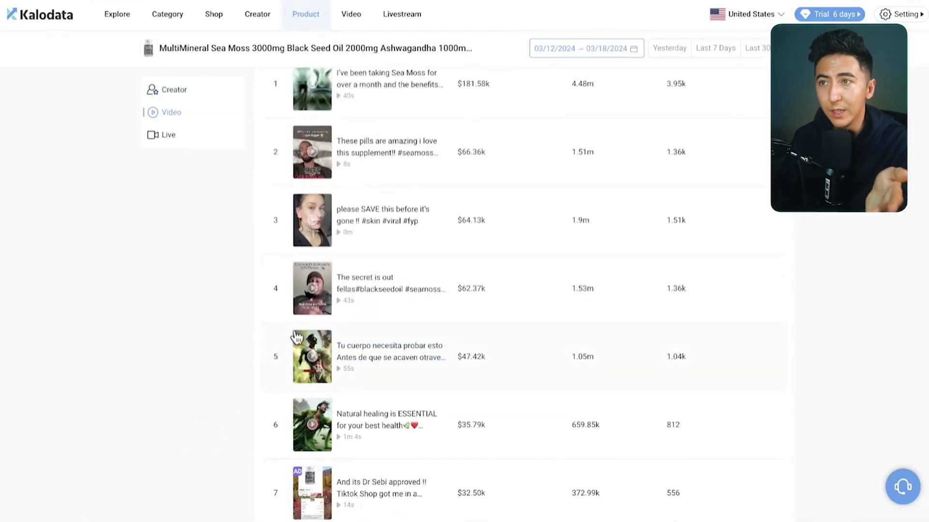
scroll(227, 426, down, 5)
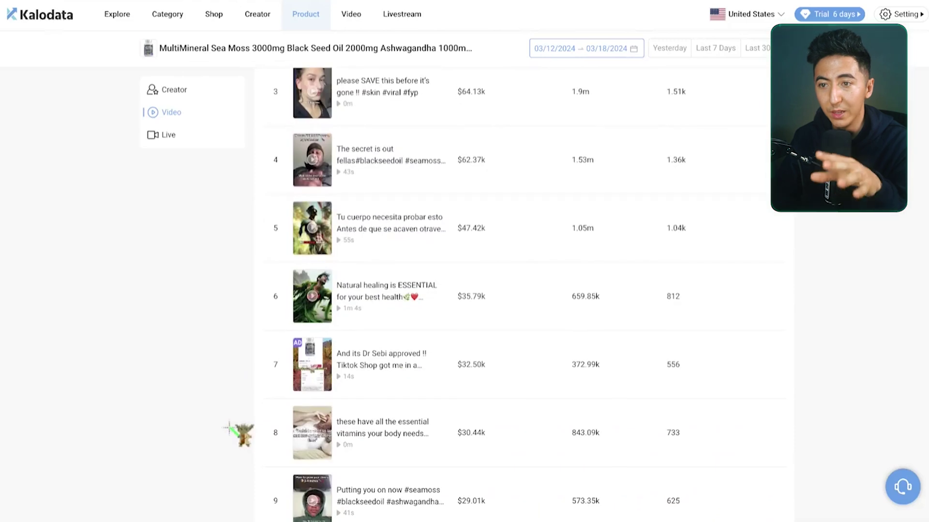
click(356, 382)
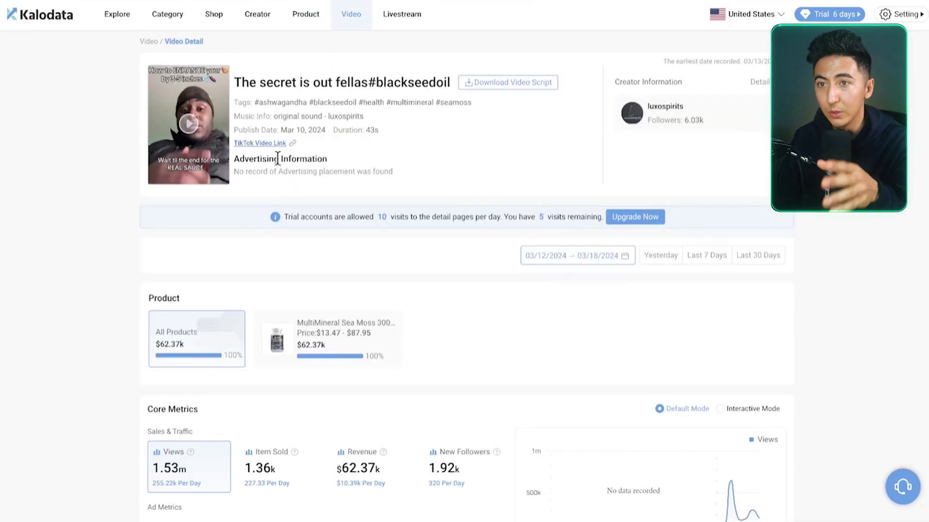
click(258, 143)
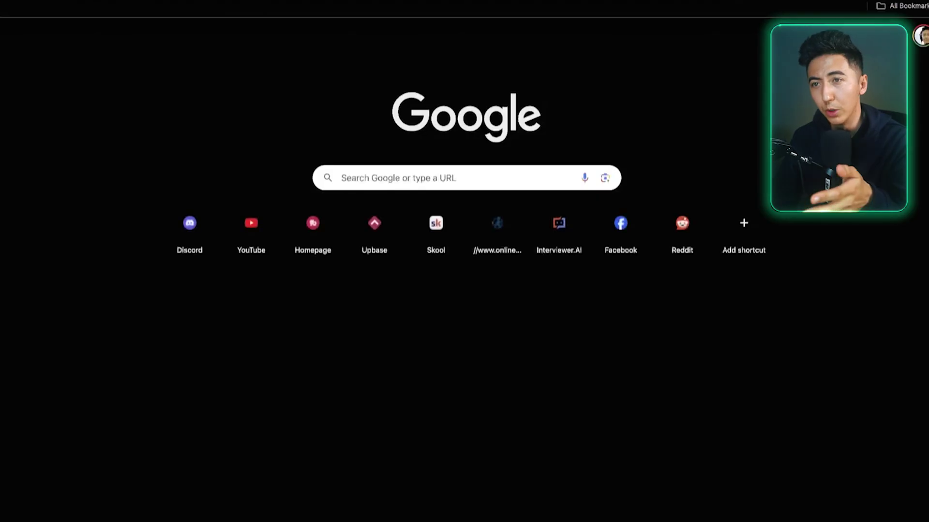
Search Google for "tik tok video downloader", open SnapTik and download the TikTok video without watermark
text(tik tok video downloader)
key(Return)
click(242, 400)
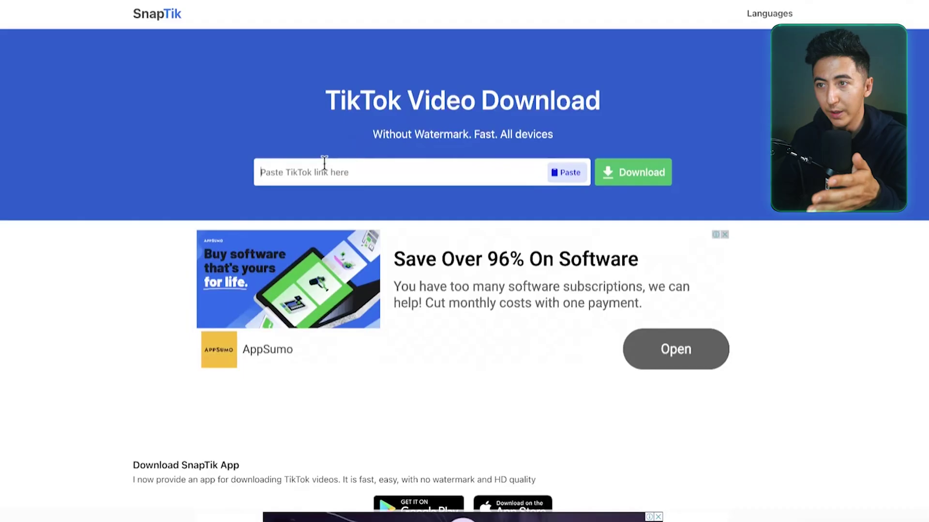
click(633, 174)
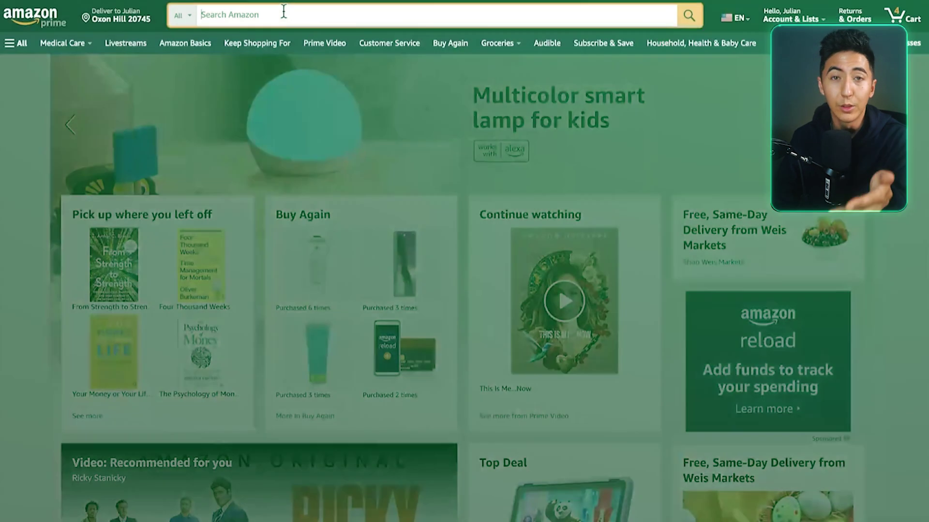
Search Amazon for "sea moss" and examine the Clean Nutraceuticals sea moss product page for usable product media
text(sea m)
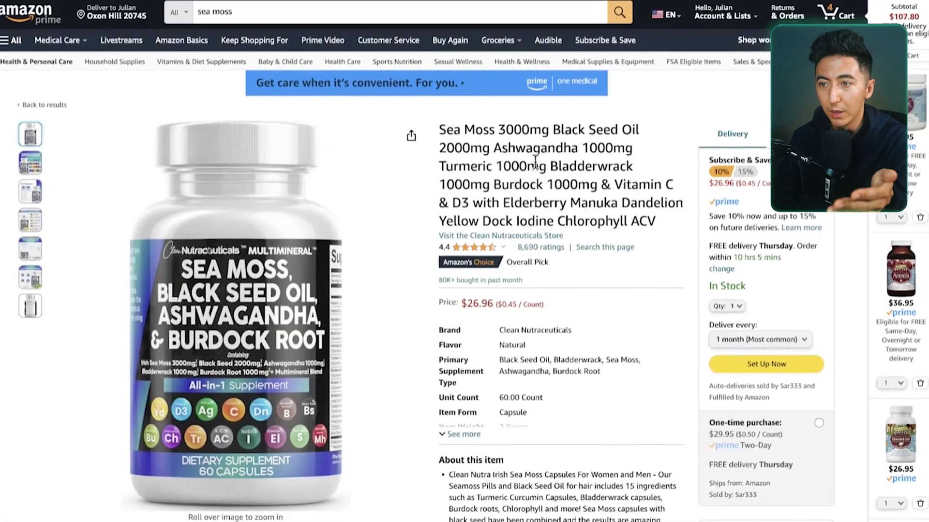
scroll(546, 261, down, 10)
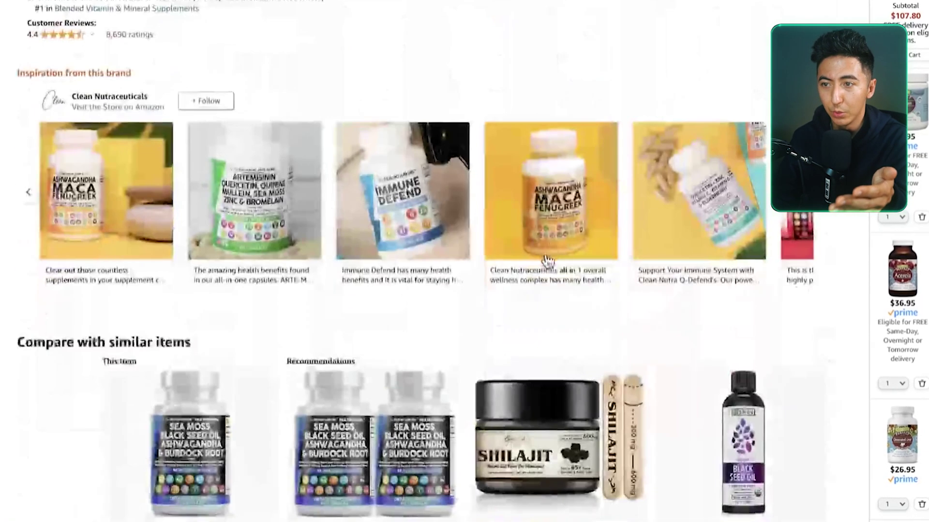
scroll(548, 261, down, 5)
click(301, 346)
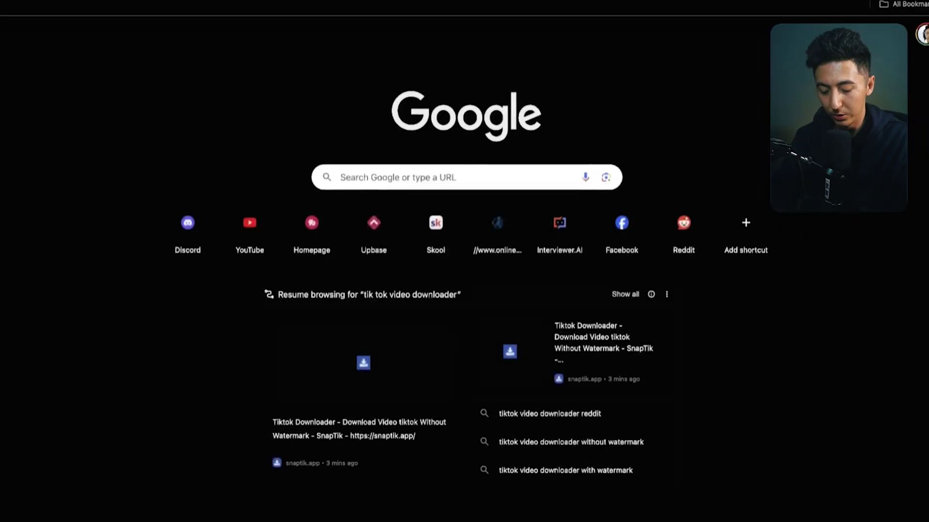
Open ElevenLabs Speech Synthesis, look through the available voices and choose the Adam narration voice for the script
text(elevb)
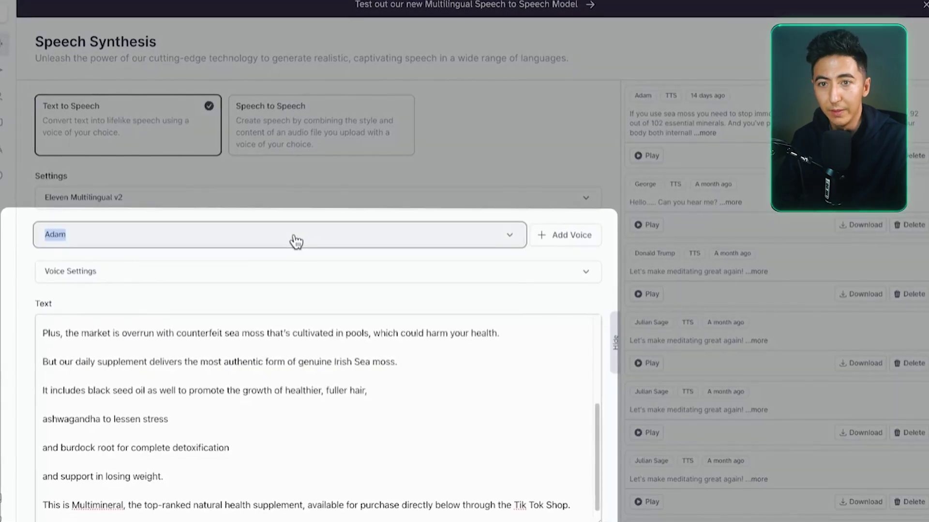
click(296, 241)
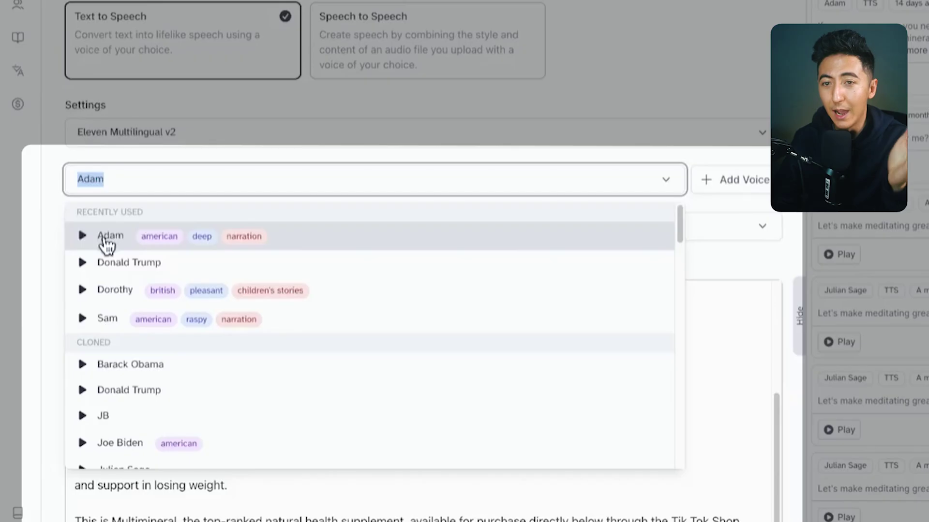
scroll(160, 394, down, 7)
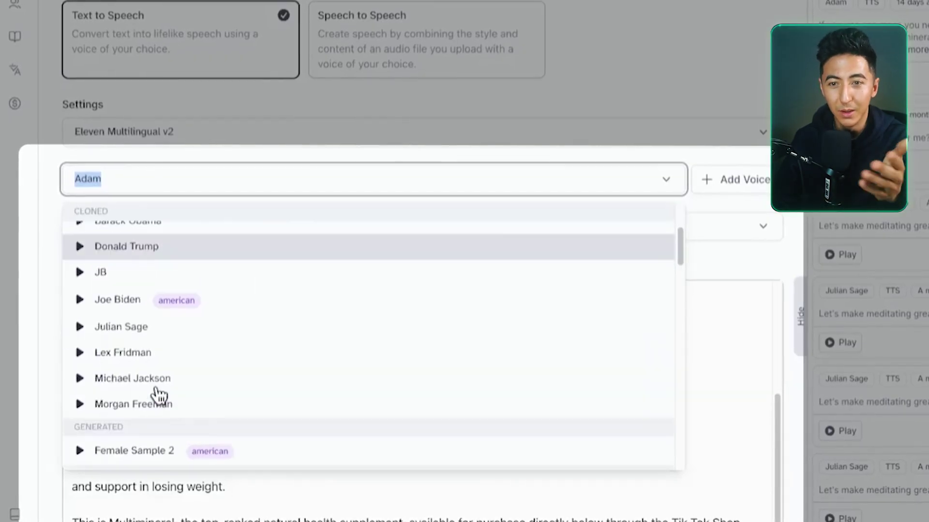
scroll(155, 395, up, 7)
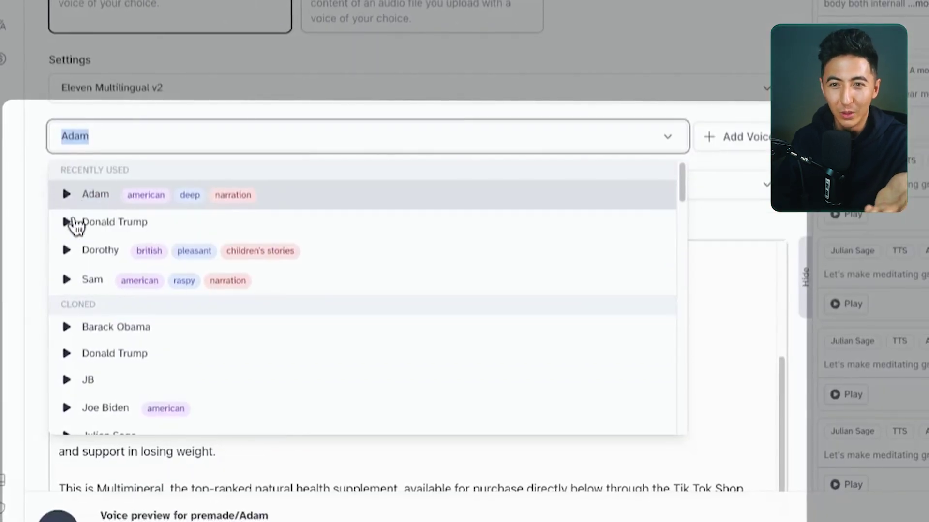
scroll(85, 290, down, 10)
scroll(94, 348, up, 1)
scroll(97, 286, up, 10)
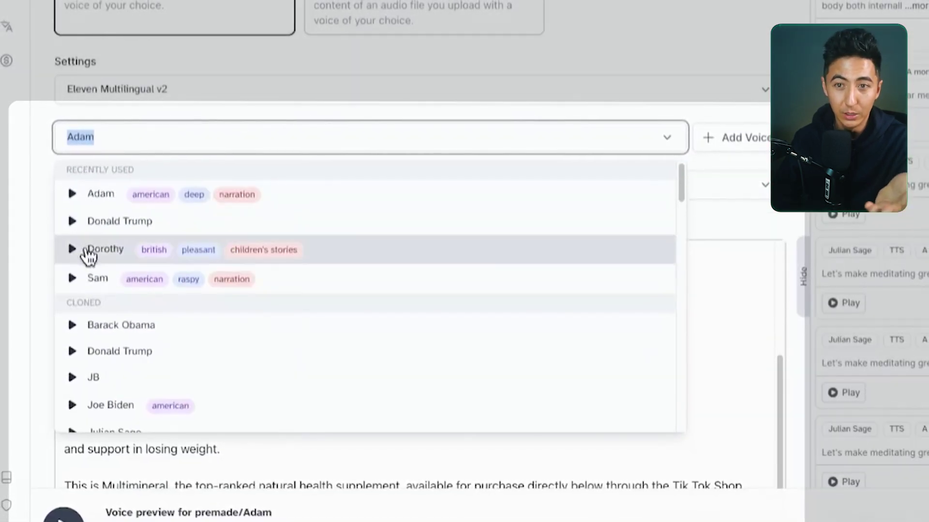
click(78, 203)
scroll(743, 137, down, 3)
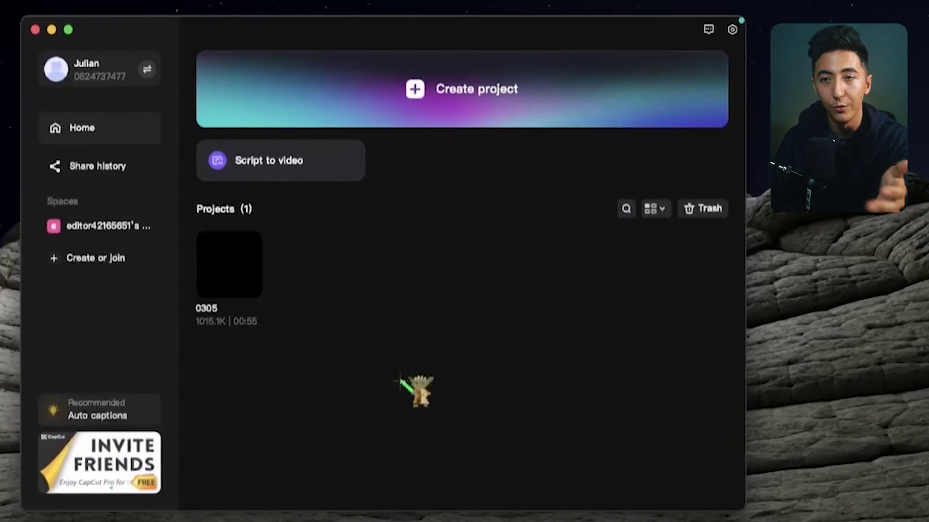
Switch to CapCut, open a project and place the ElevenLabs voiceover MP3 at the start of the timeline
click(440, 99)
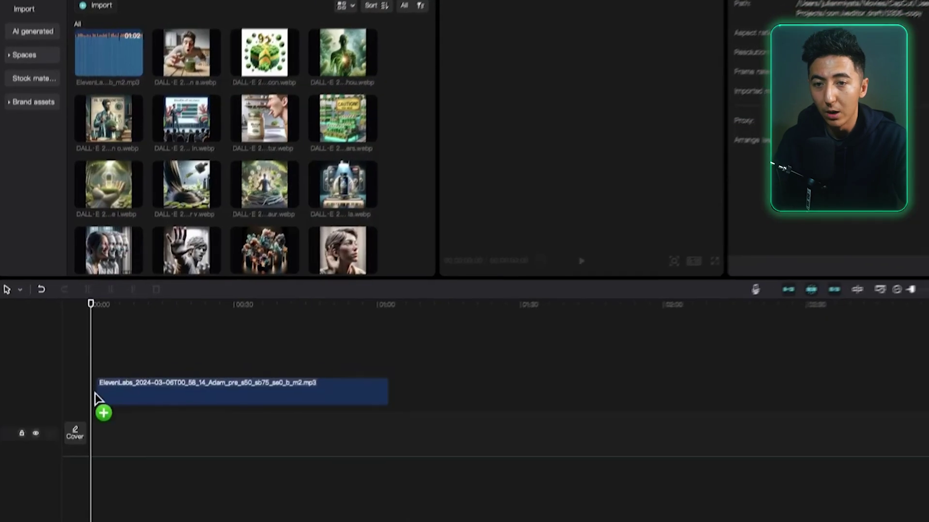
drag(102, 413, 87, 437)
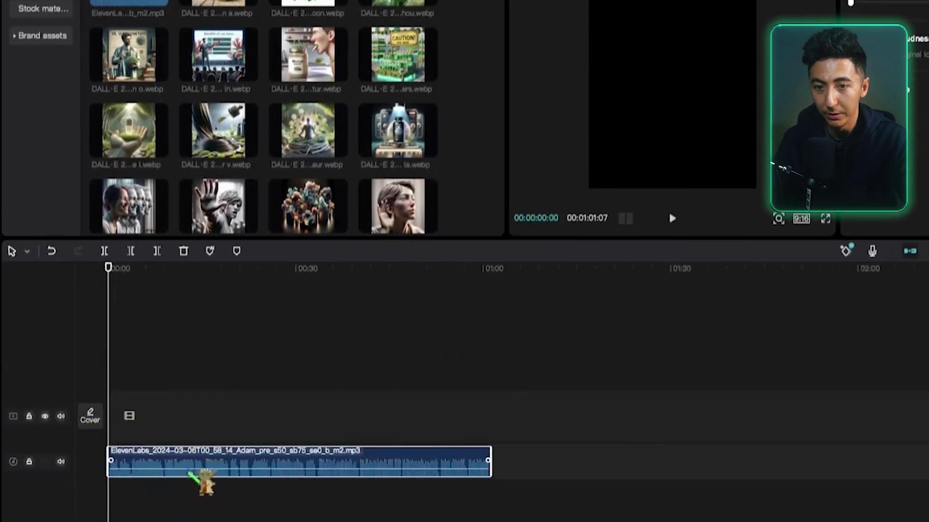
Trim the start of the voiceover clip at frame 00:00:00:01
scroll(200, 479, up, 5)
drag(116, 269, 121, 270)
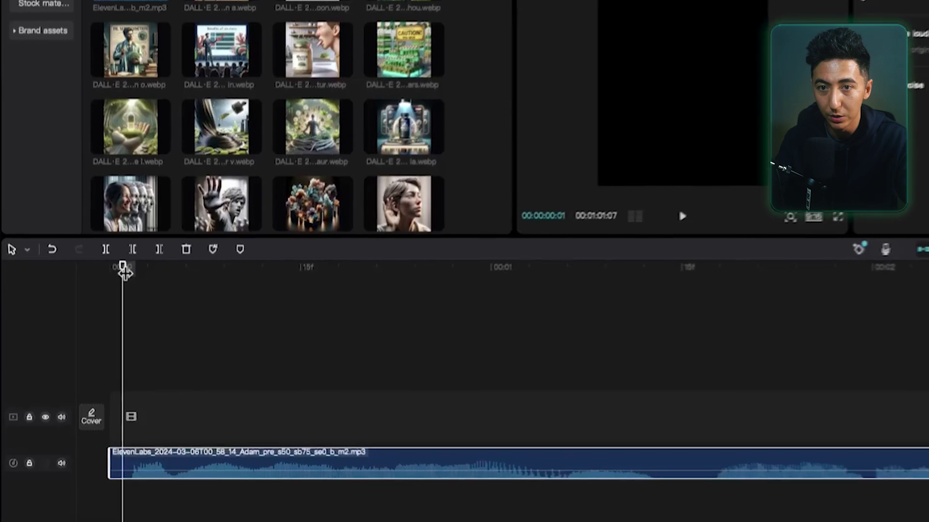
click(106, 248)
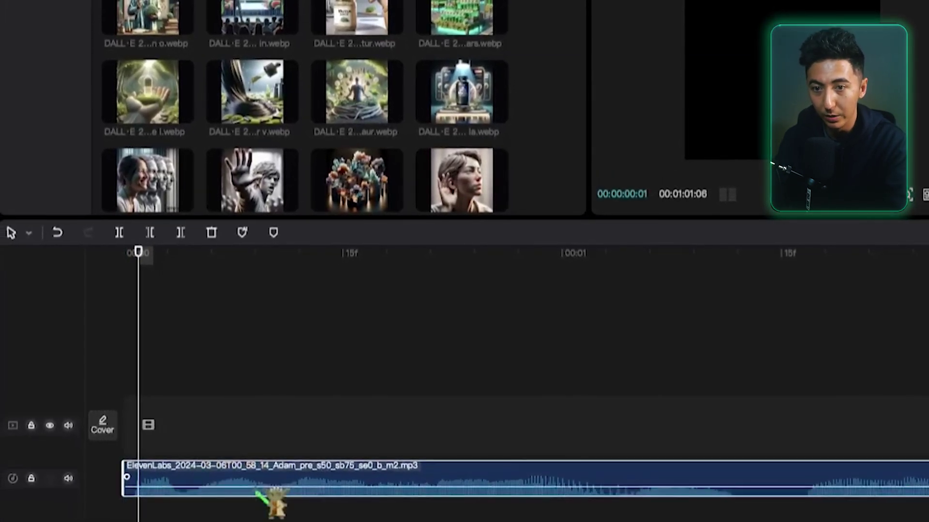
Split the voiceover around the pause after its first line, at about 00:00:01:12, and delete the silent pieces
drag(403, 264, 744, 277)
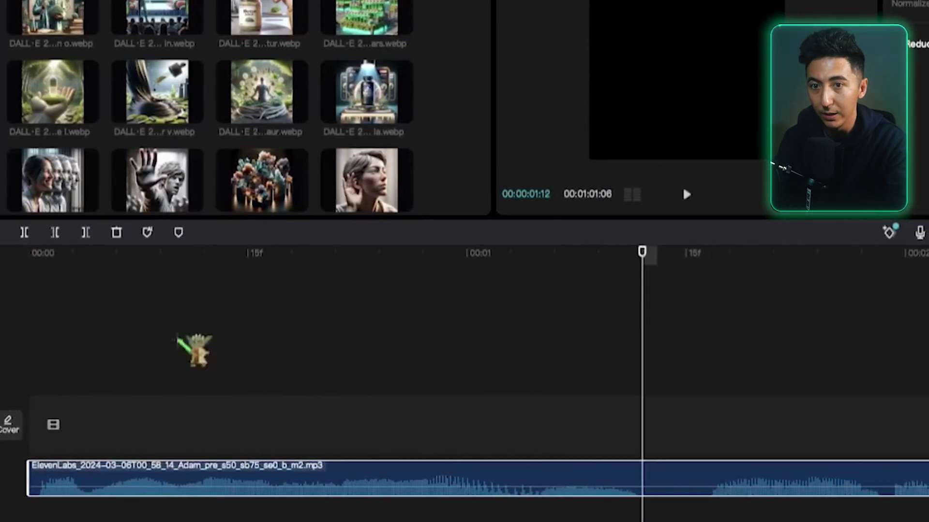
click(44, 233)
click(698, 450)
key(ctrl+b)
click(680, 472)
key(Delete)
click(668, 470)
key(Delete)
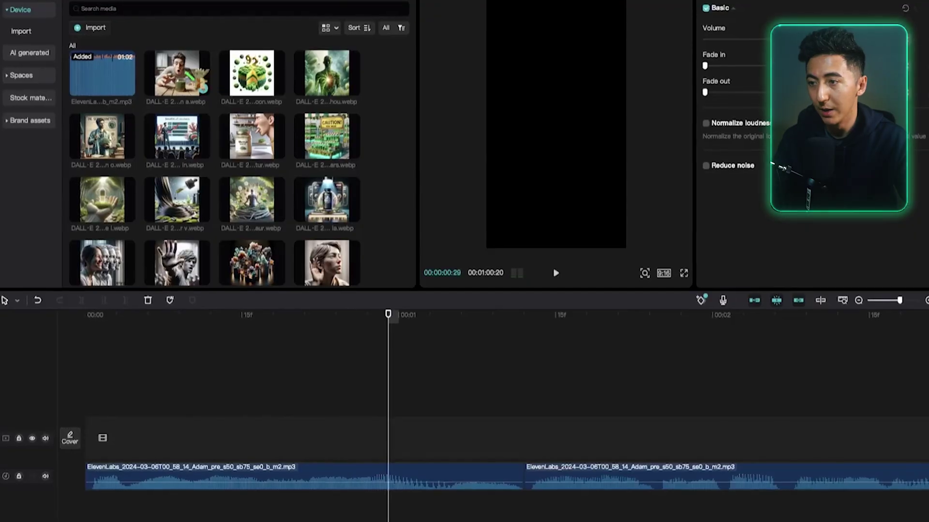
Place the DALL·E images in sequence above the voiceover clips, starting with the man and the sea moss jar
drag(177, 72, 80, 441)
drag(327, 72, 793, 446)
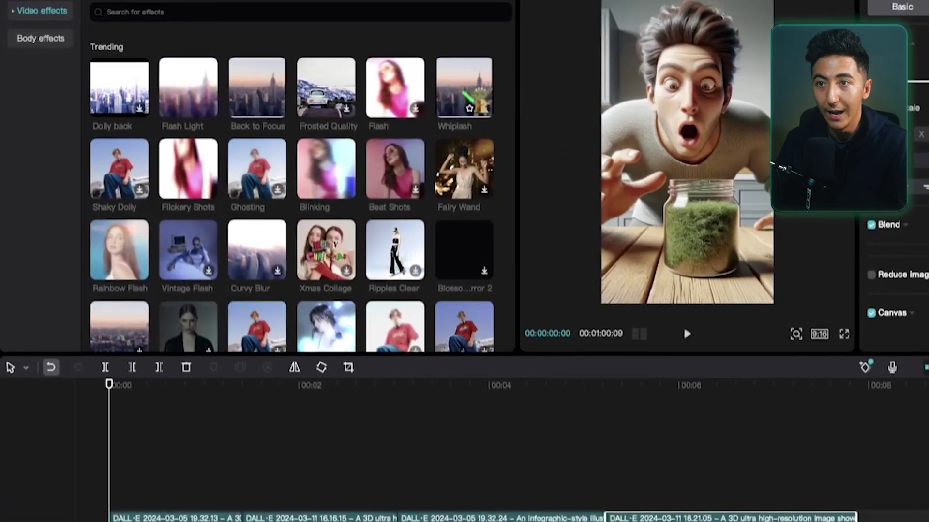
Apply the Flash Light video effect to the sea moss jar clip and scrub through it to preview
drag(465, 87, 68, 404)
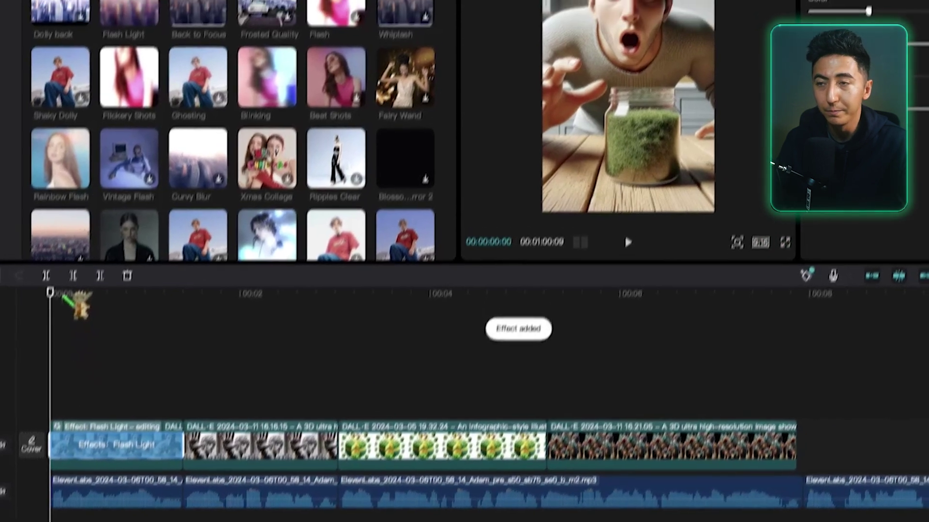
drag(63, 295, 169, 295)
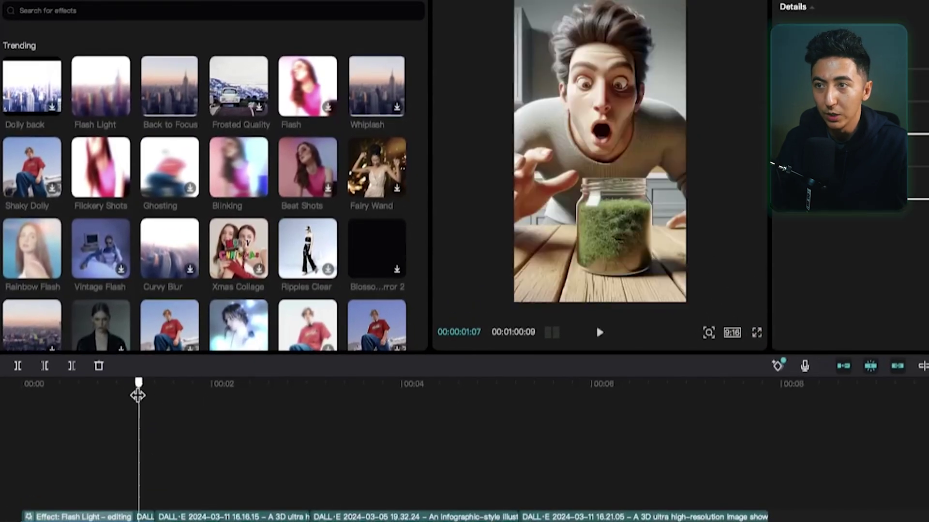
drag(131, 396, 193, 396)
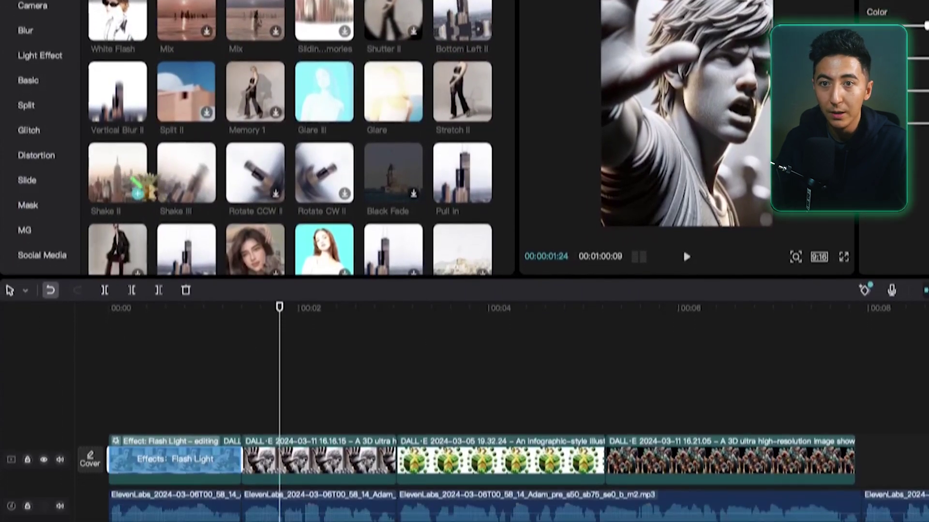
Add the Shake II transition between the first two image clips, accept duplicate frames, and play it back
drag(135, 189, 242, 460)
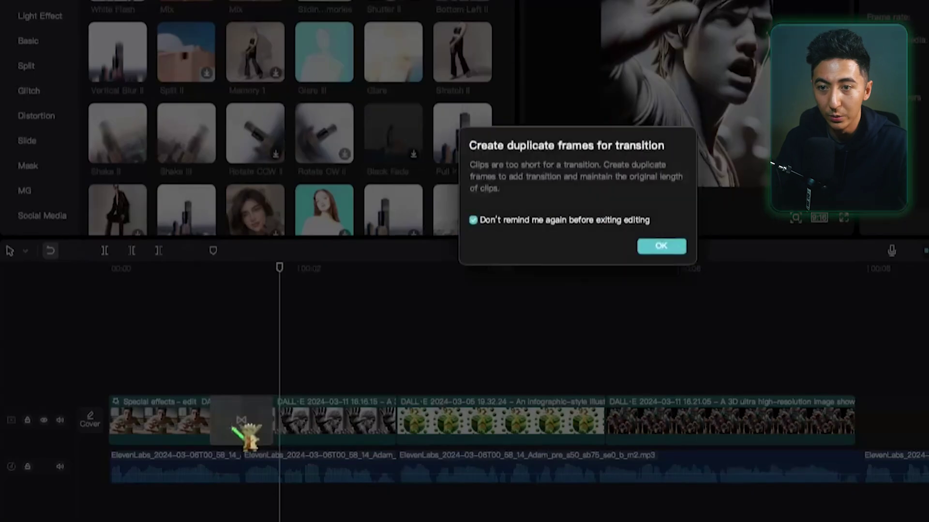
click(661, 247)
click(209, 269)
drag(210, 269, 189, 269)
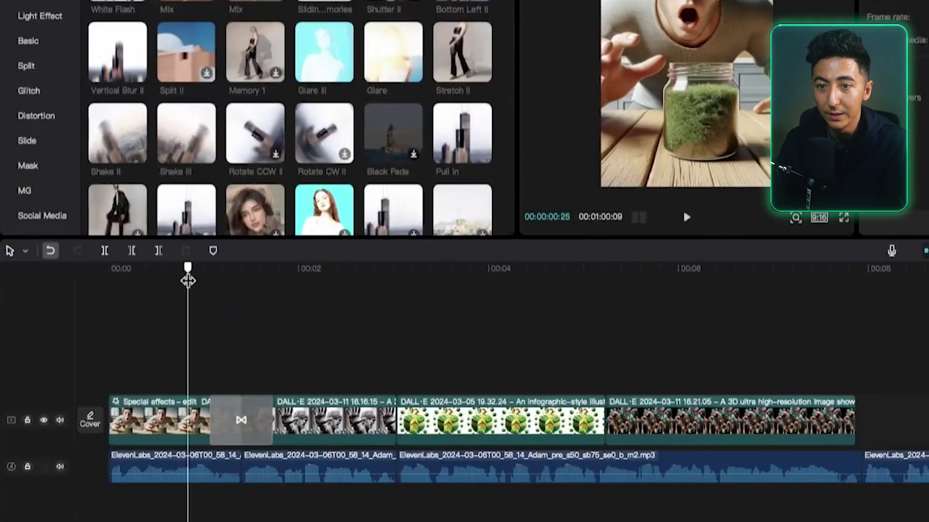
key(space)
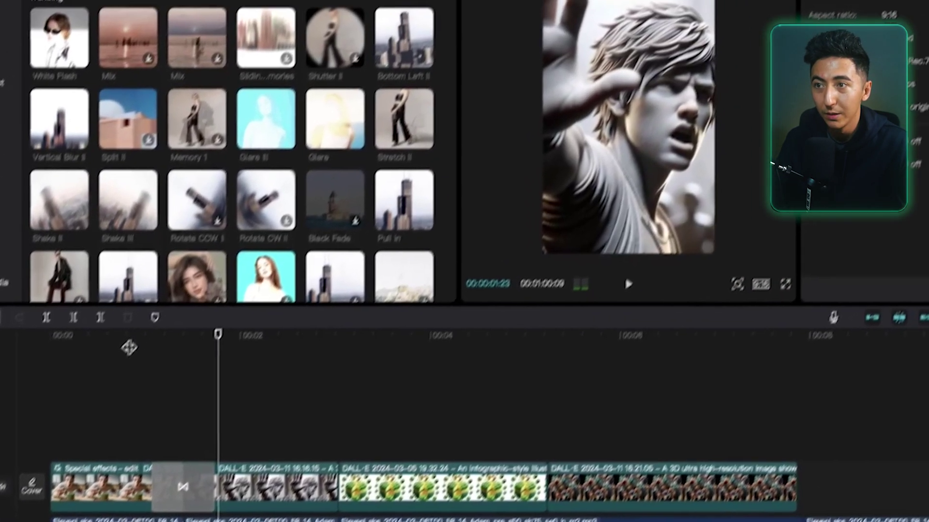
key(space)
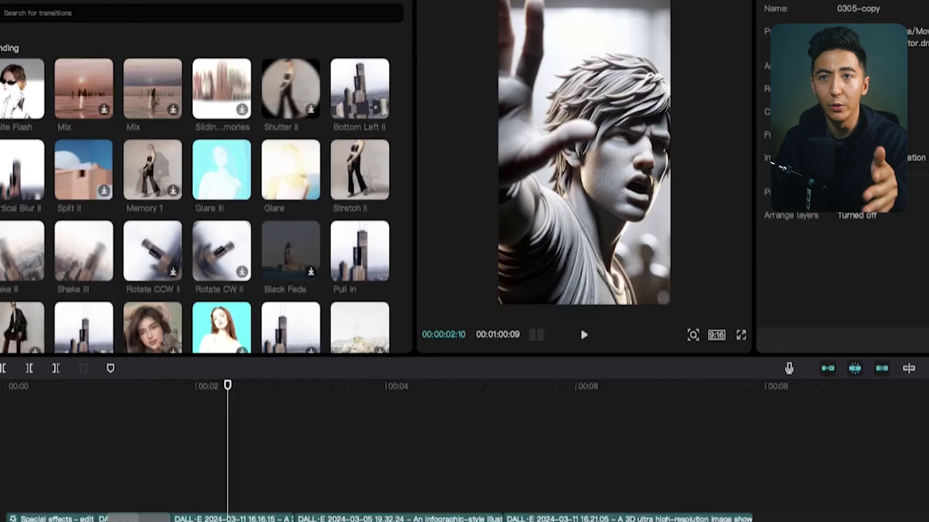
Apply the Blinking video effect to the second image clip, the statue-like man, and preview it
drag(223, 169, 223, 512)
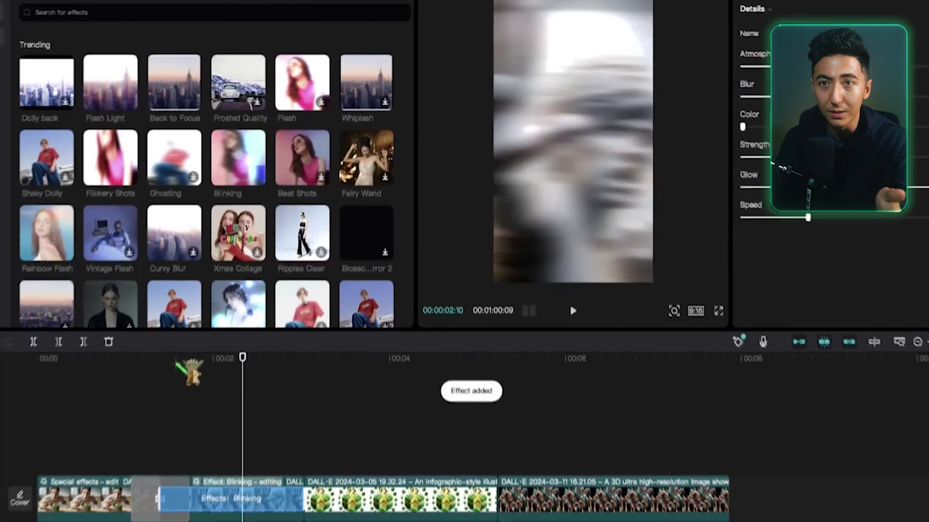
key(space)
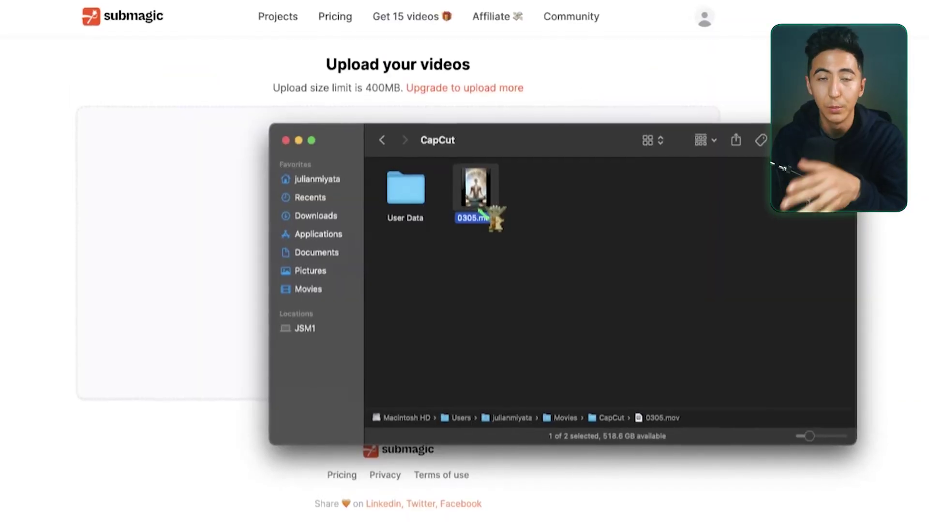
Upload 0305.mov from the CapCut folder to Submagic and select the word "CMOs" in the first caption for editing
drag(297, 263, 203, 276)
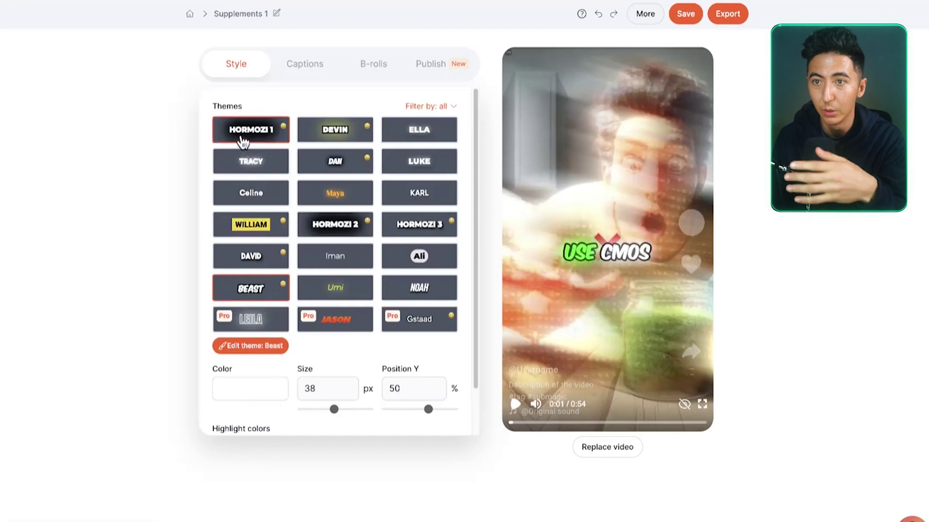
click(306, 68)
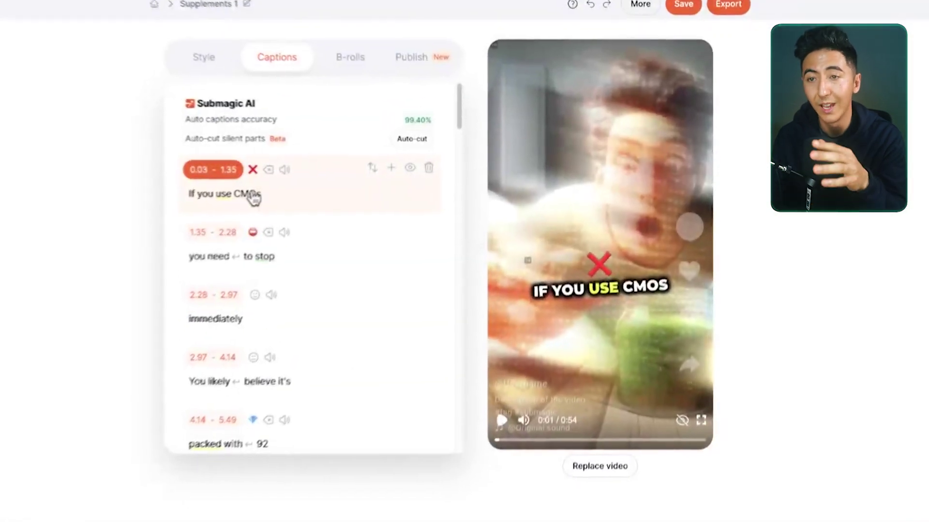
click(272, 193)
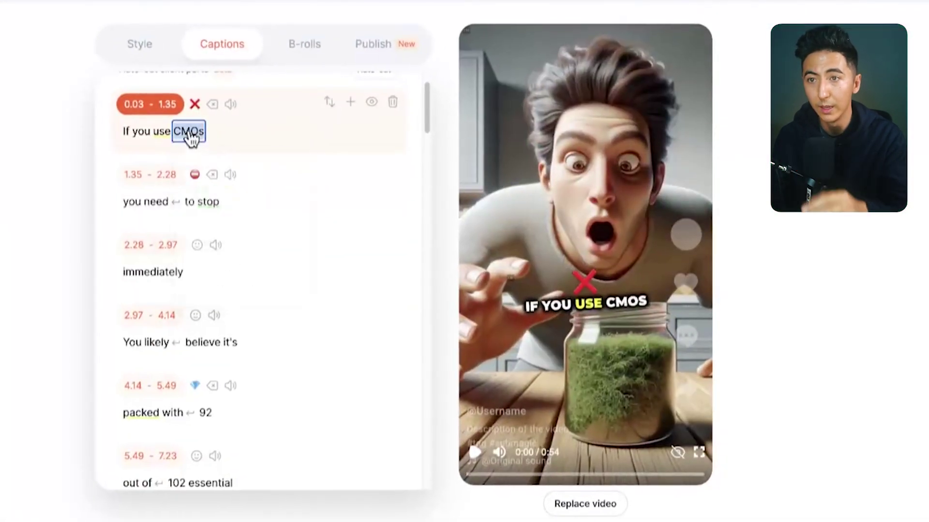